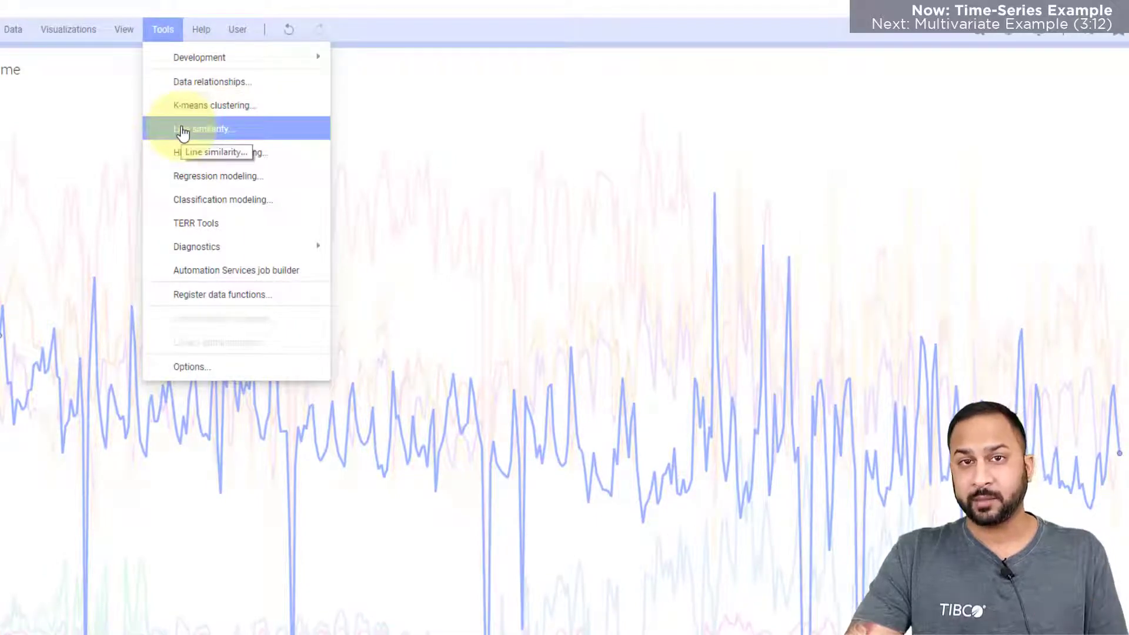
Run a line similarity calculation based on the marked line, using Correlation similarity, with the new result column named "Line Similarity - correlation".
{"action": "right_click", "coordinate": [754, 124]}
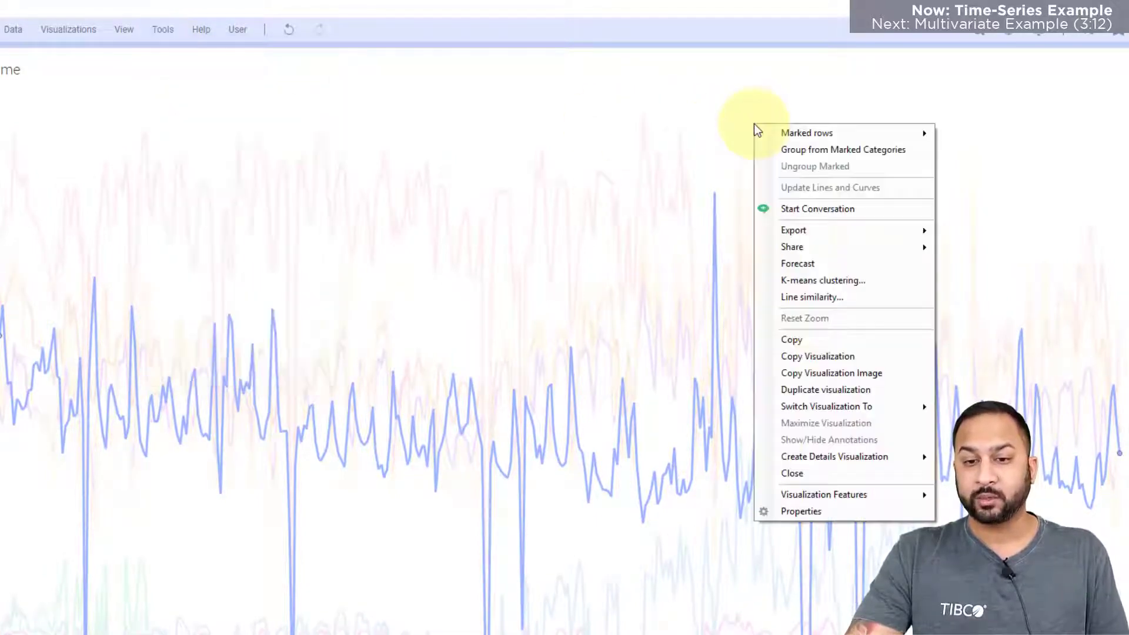
{"action": "left_click", "coordinate": [812, 298]}
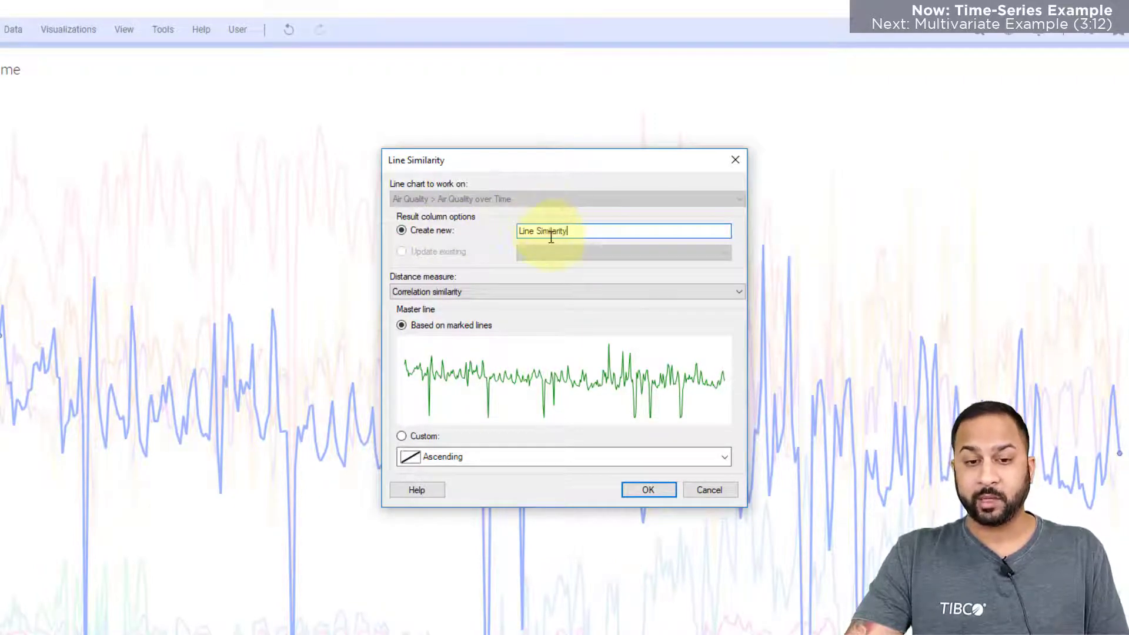
{"action": "left_click", "coordinate": [478, 291]}
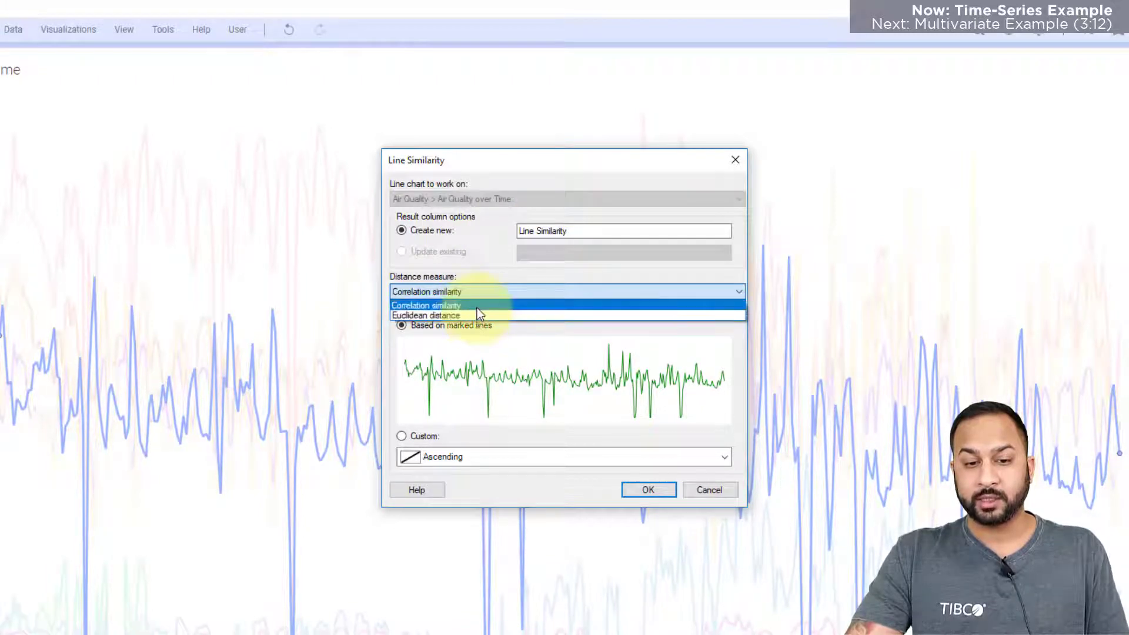
{"action": "left_click", "coordinate": [478, 308]}
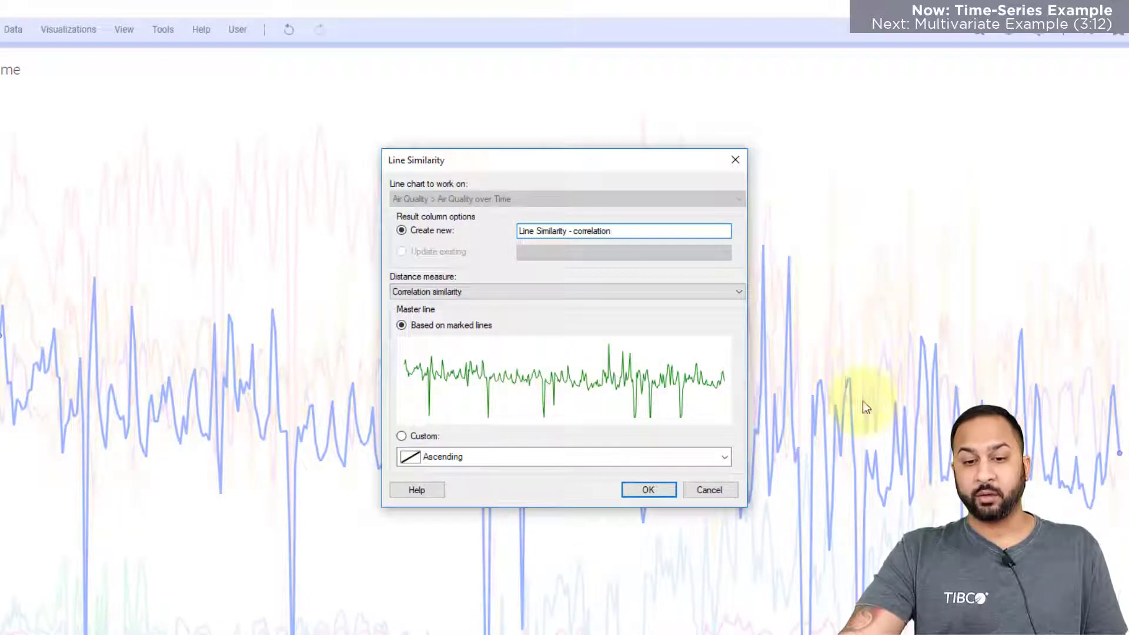
{"action": "left_click", "coordinate": [703, 457]}
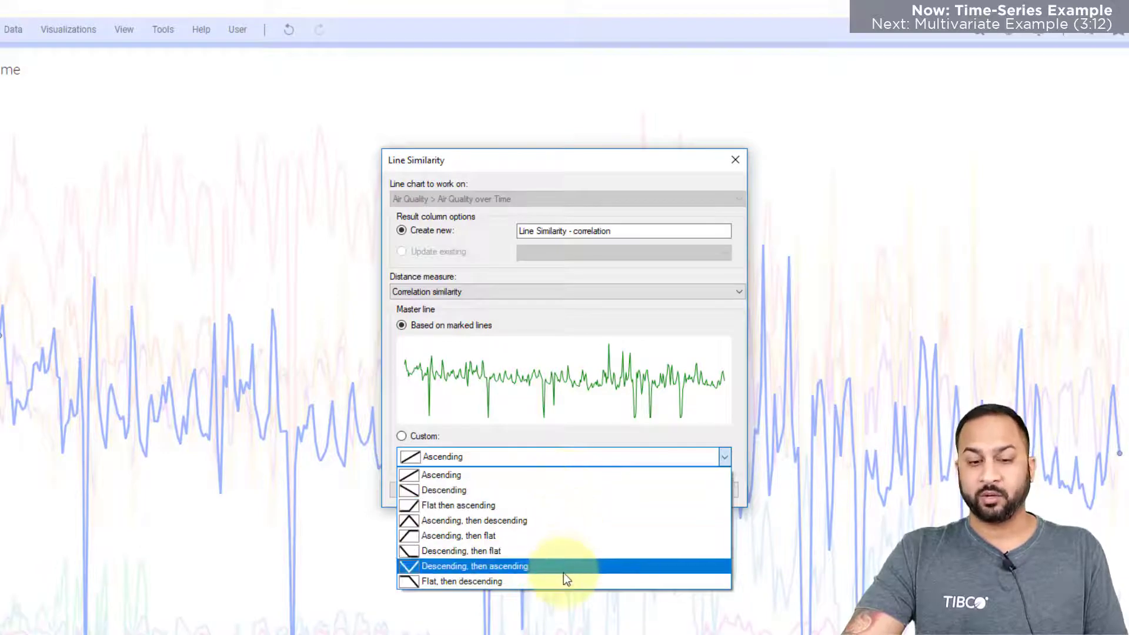
{"action": "left_click", "coordinate": [521, 324]}
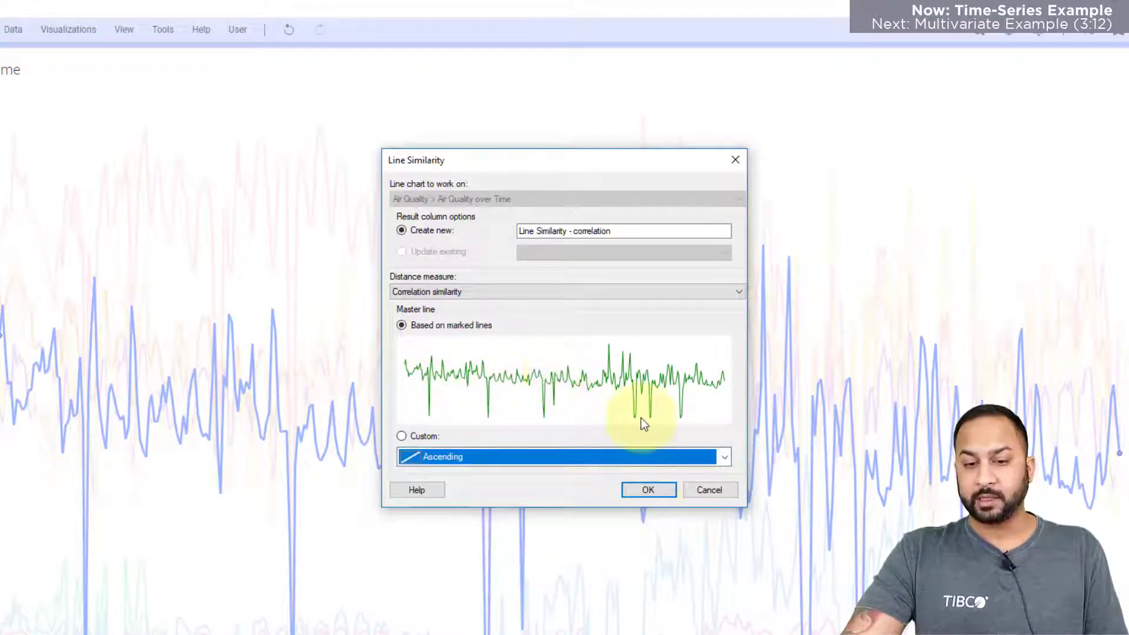
{"action": "left_click", "coordinate": [644, 496]}
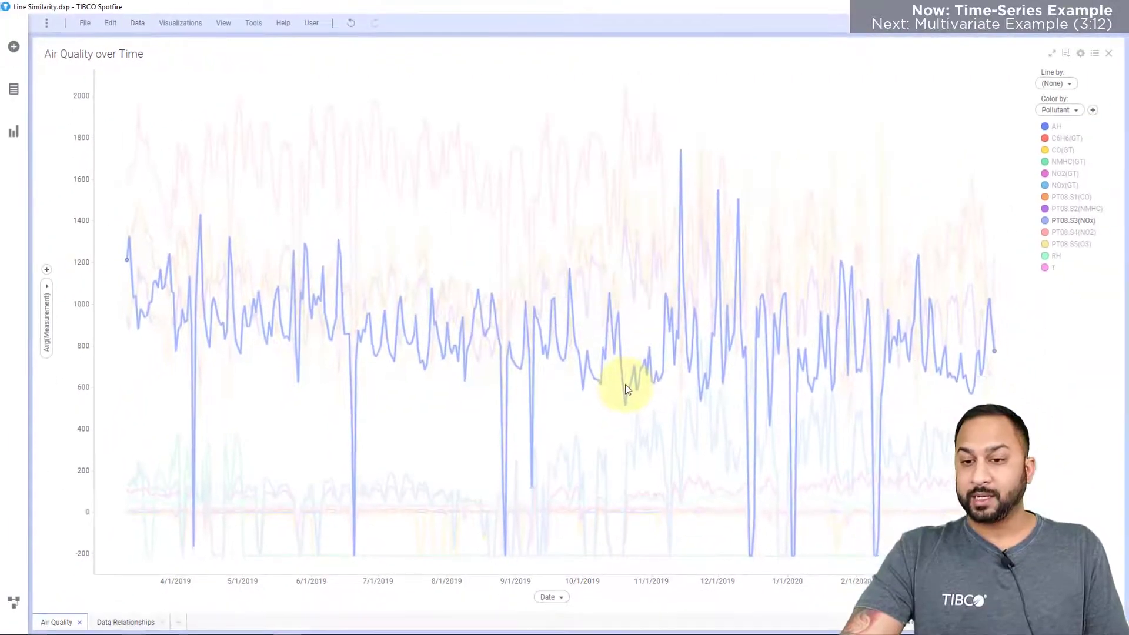
Clear the marking, show the filters and limit the Line Similarity - correlation (rank) filter to ranks 1 through 5.
{"action": "left_click", "coordinate": [857, 131]}
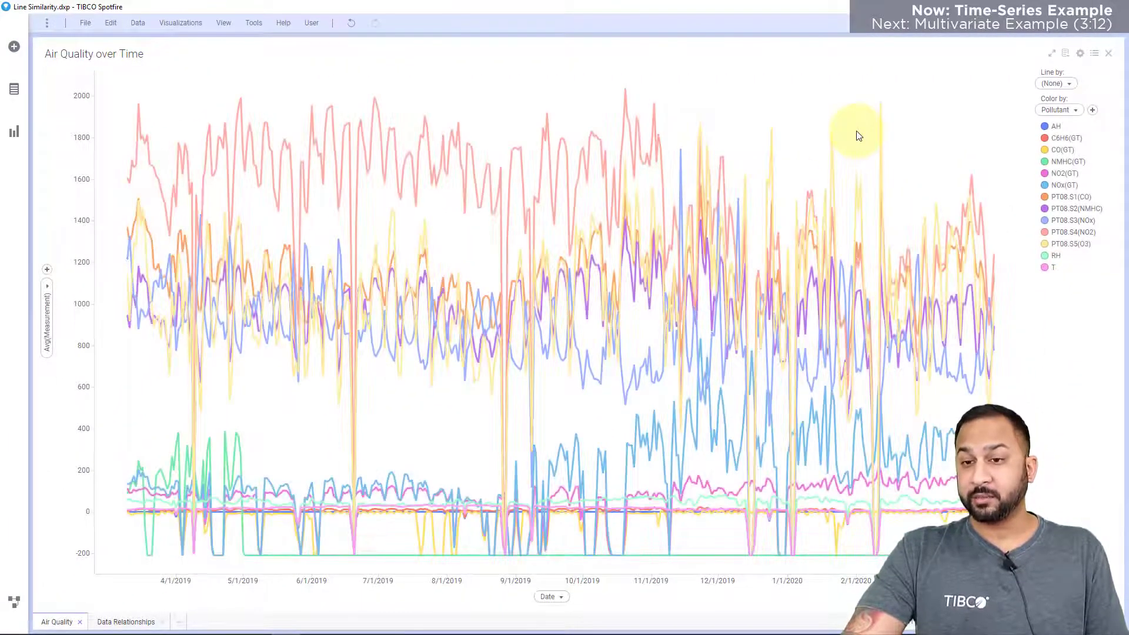
{"action": "left_click", "coordinate": [1020, 24]}
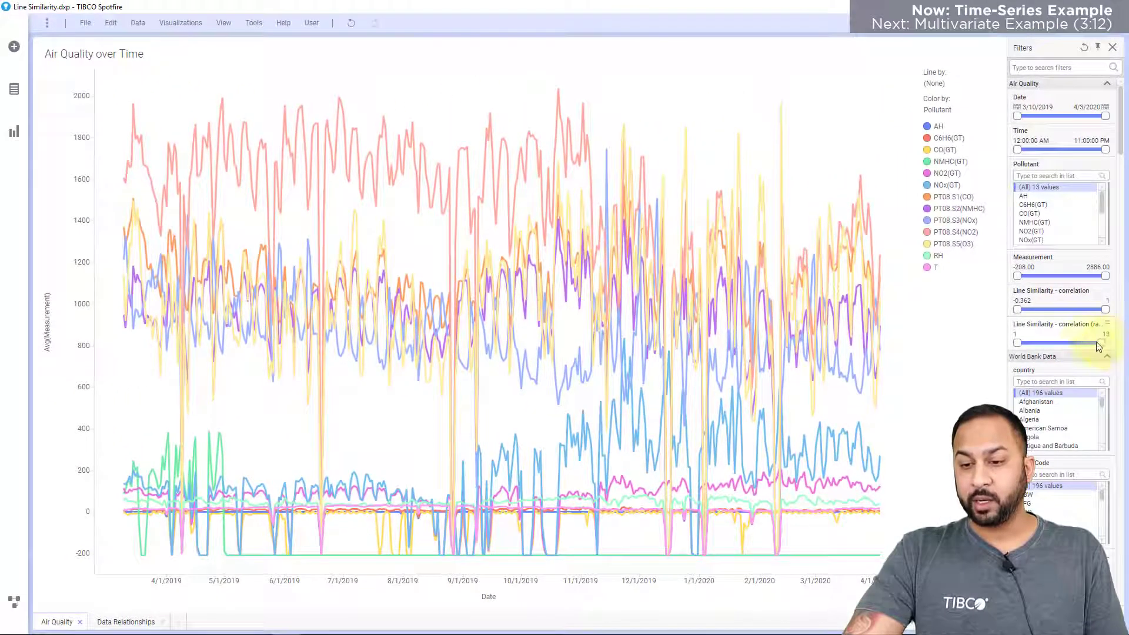
{"action": "left_click_drag", "start_coordinate": [1086, 346], "coordinate": [1053, 343]}
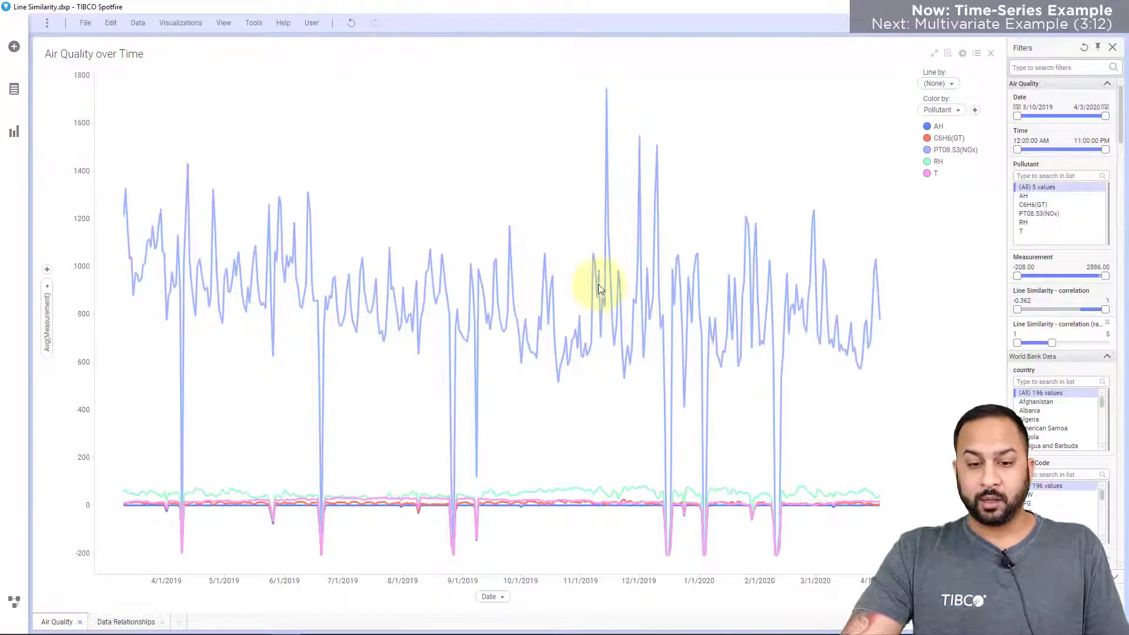
Compare the shapes of the filtered lines by marking individual ones such as RH and PT08.S3(NOx), and clear the marking.
{"action": "left_click", "coordinate": [560, 507]}
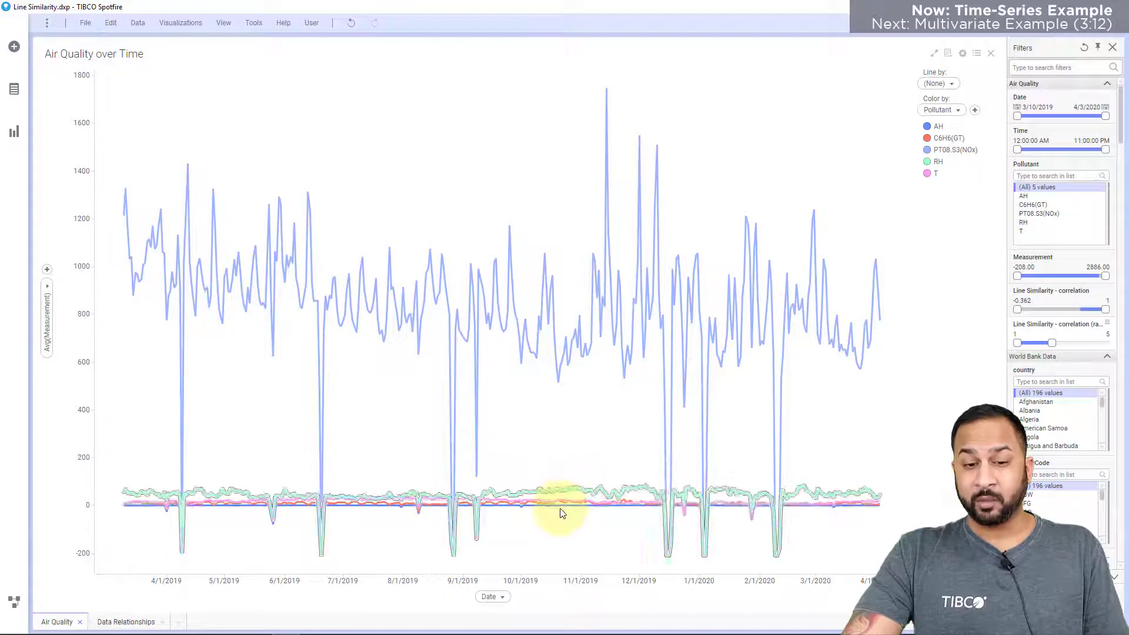
{"action": "left_click", "coordinate": [492, 327]}
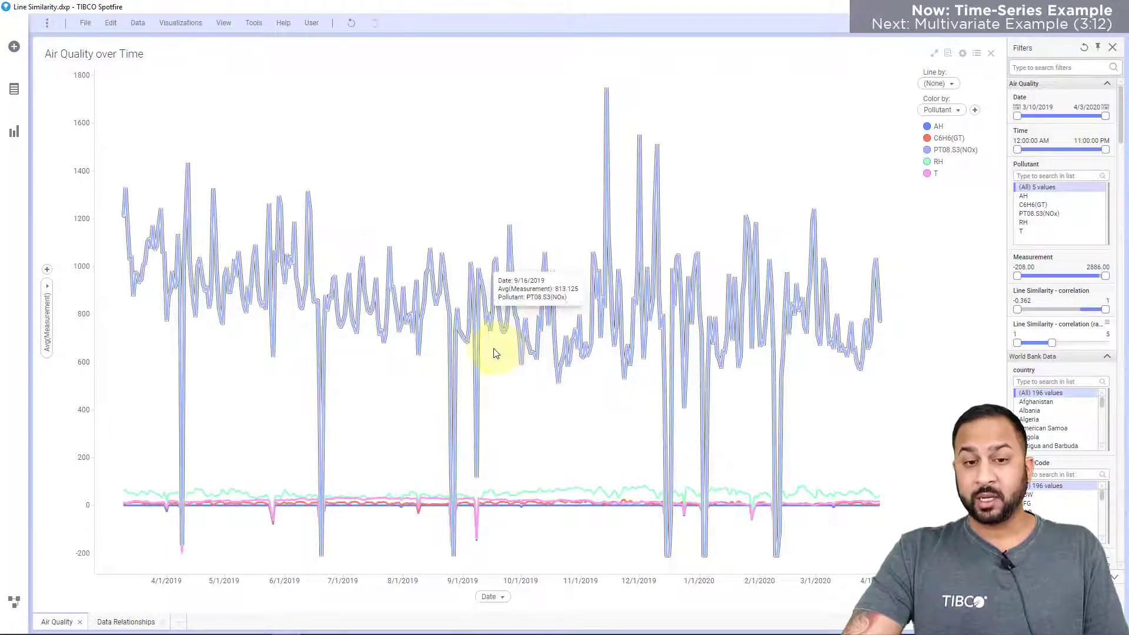
{"action": "left_click", "coordinate": [312, 374]}
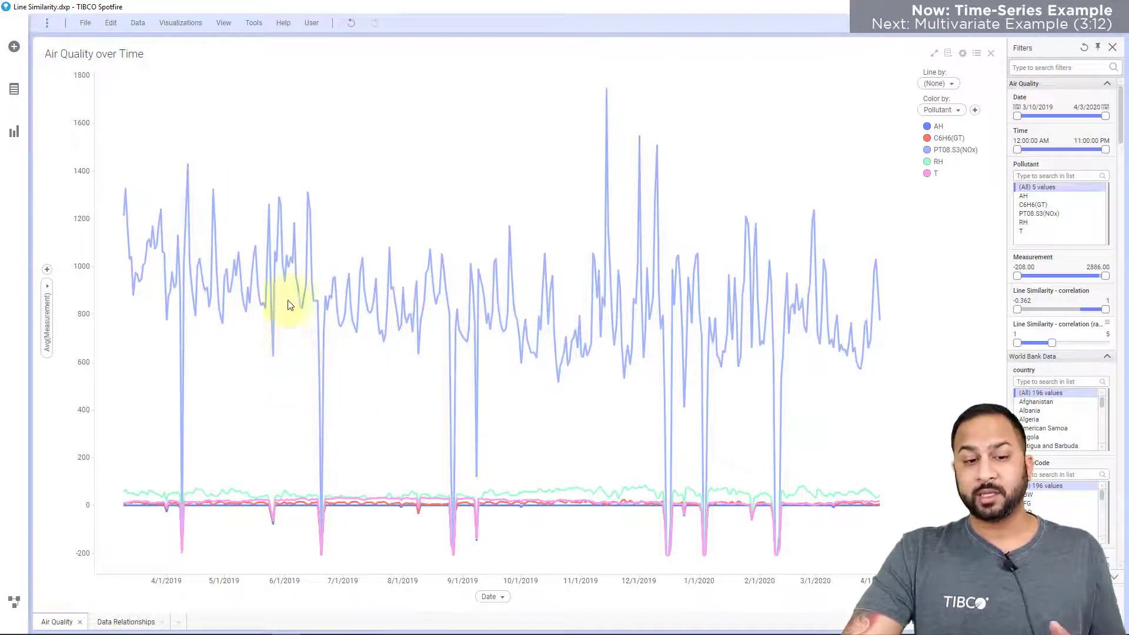
{"action": "left_click", "coordinate": [236, 494]}
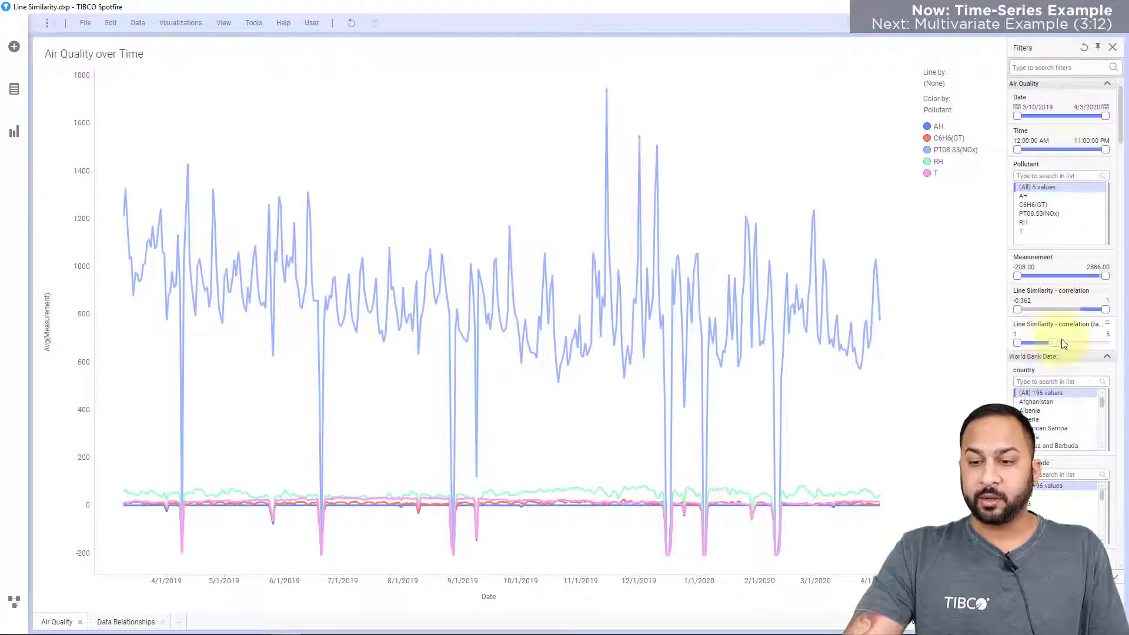
Restore the correlation rank filter's upper limit to 13 and mark the PT08.S3(NOx) line.
{"action": "left_click_drag", "start_coordinate": [1113, 344], "coordinate": [1111, 343]}
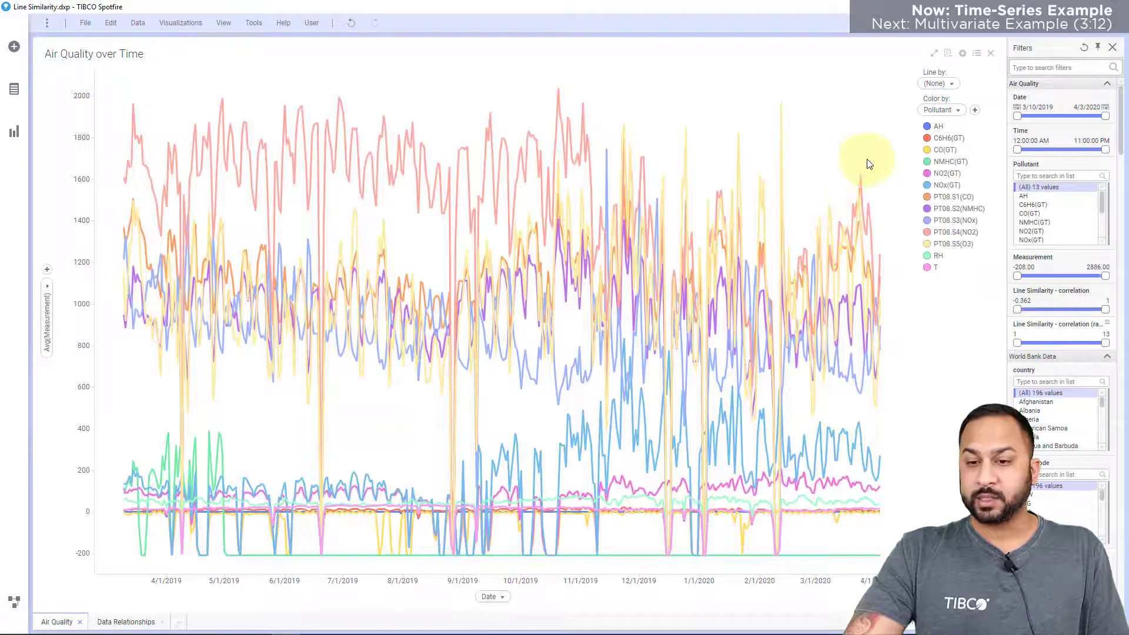
{"action": "left_click", "coordinate": [955, 220]}
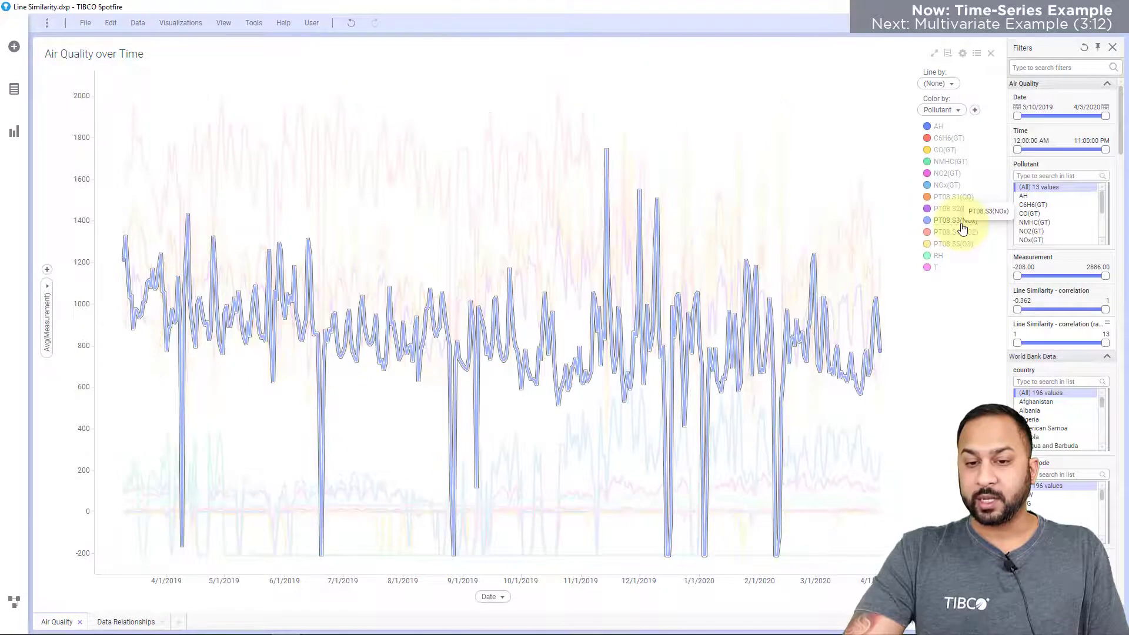
Set up another line similarity calculation for the marked line with a new result column named "Line Similarity - euclidean".
{"action": "right_click", "coordinate": [732, 122]}
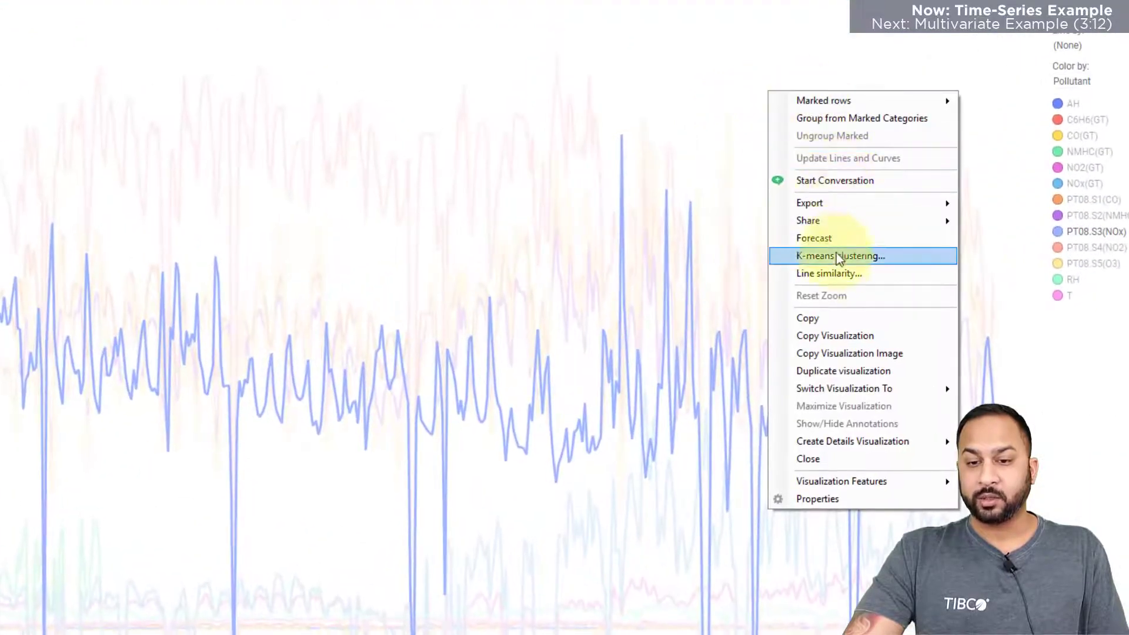
{"action": "left_click", "coordinate": [838, 273]}
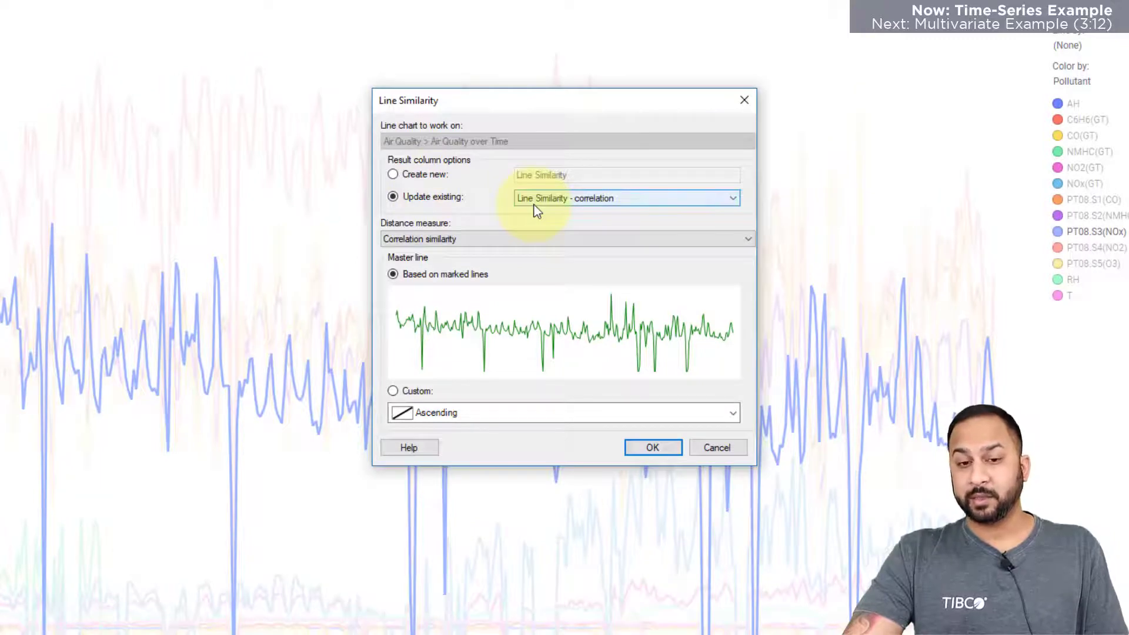
{"action": "left_click", "coordinate": [432, 180]}
{"action": "left_click", "coordinate": [617, 177]}
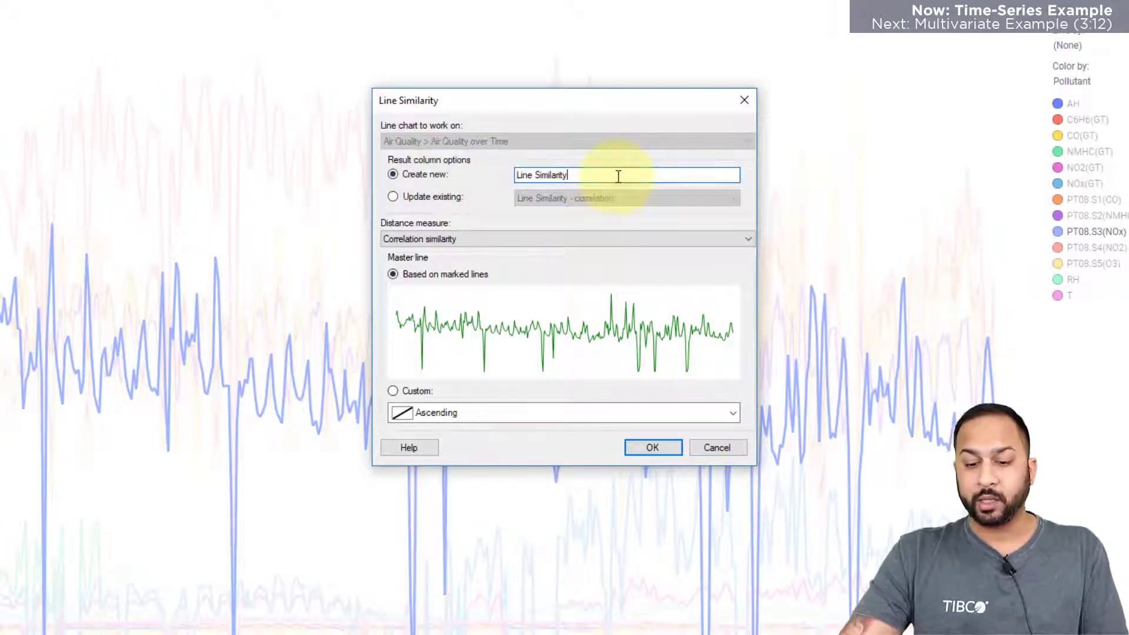
{"action": "type", "text": "- eucli"}
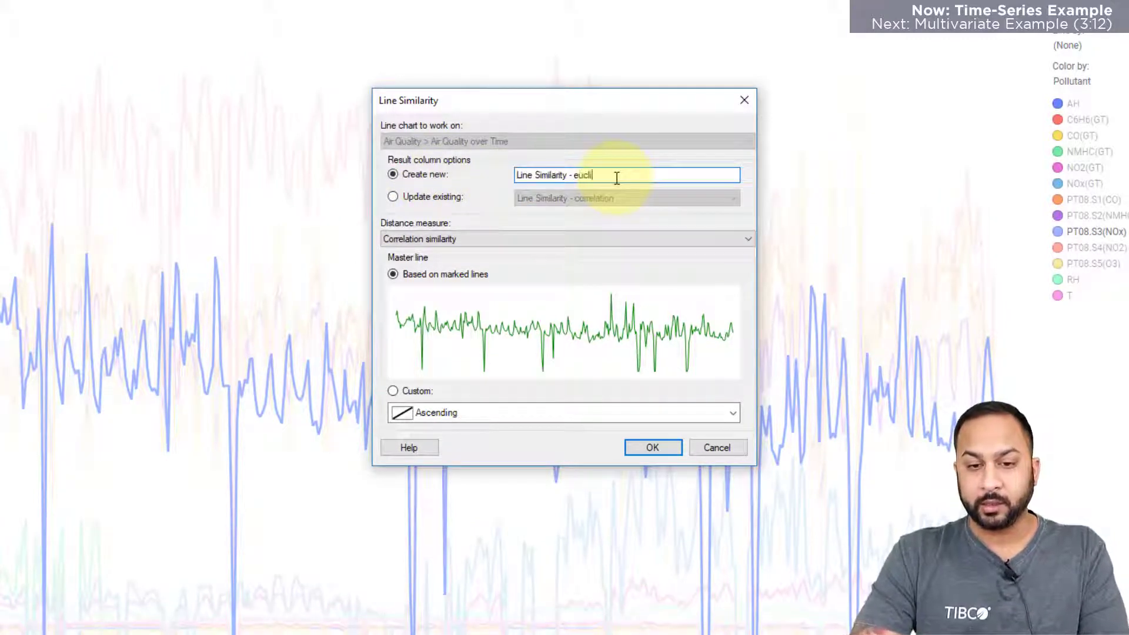
{"action": "type", "text": "dean"}
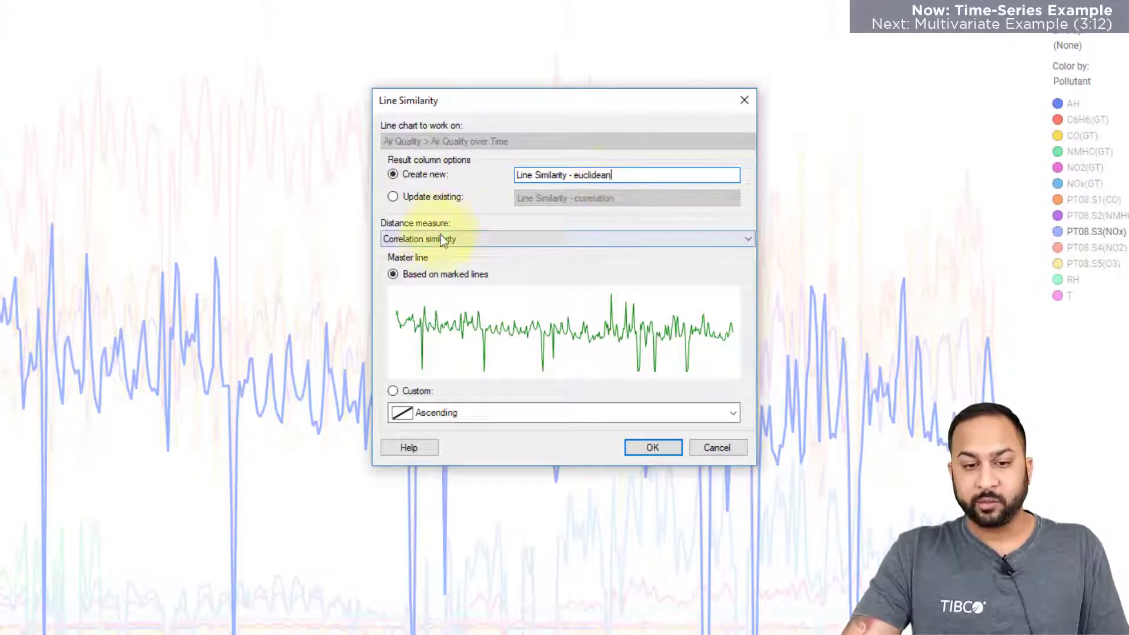
Set the distance measure to Euclidean distance and run the line similarity calculation.
{"action": "left_click", "coordinate": [435, 239]}
{"action": "left_click", "coordinate": [438, 239]}
{"action": "left_click", "coordinate": [438, 239]}
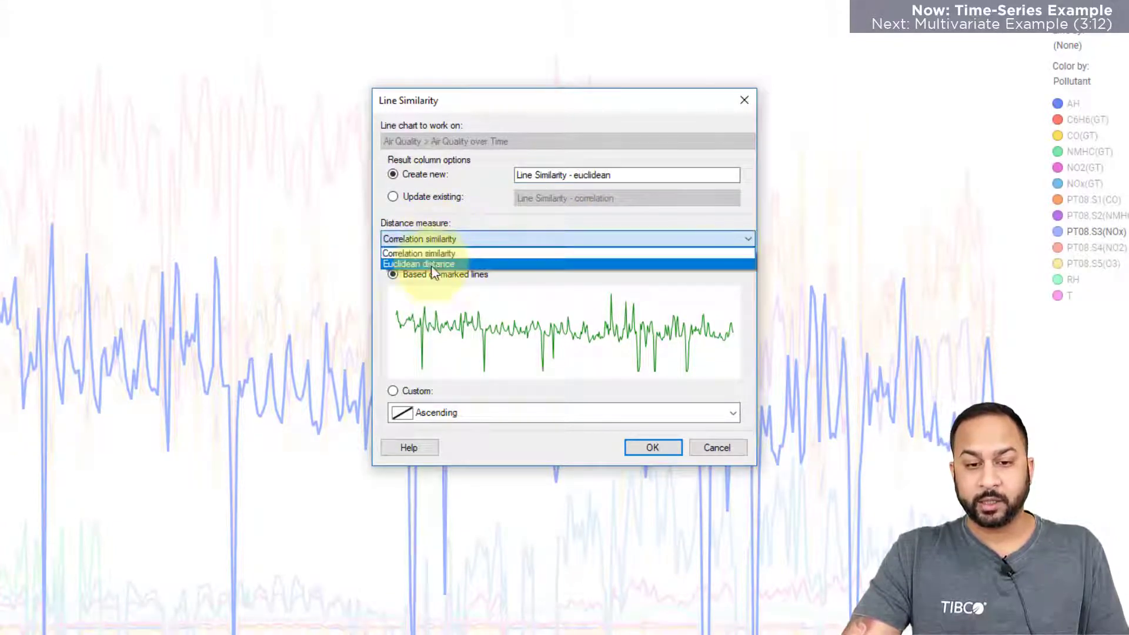
{"action": "left_click", "coordinate": [431, 265]}
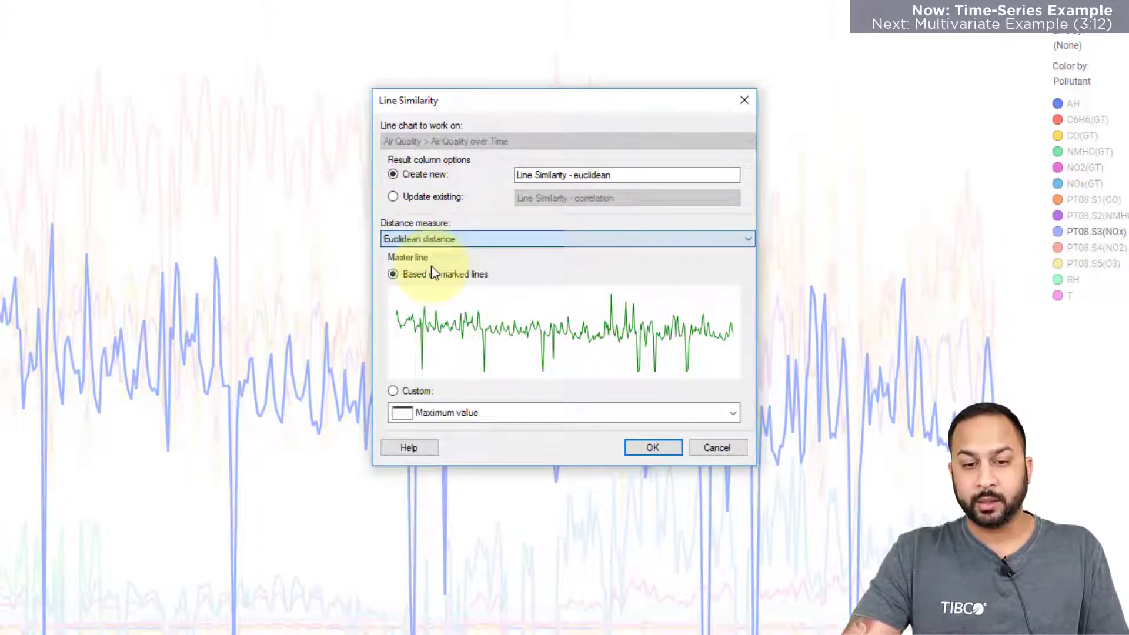
{"action": "left_click", "coordinate": [646, 448]}
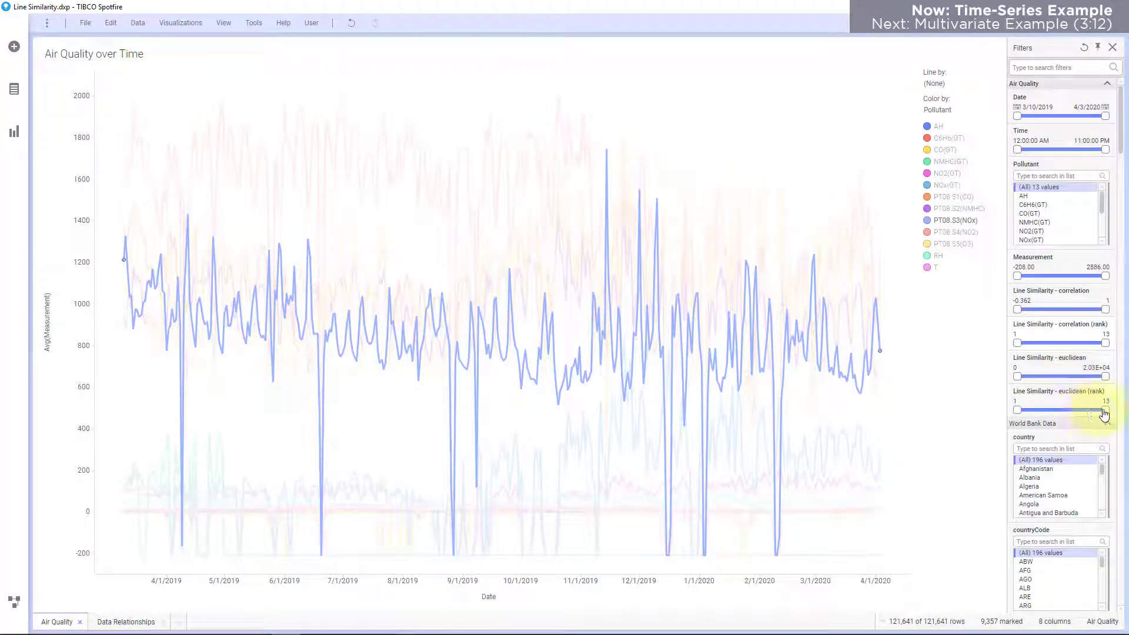
Clear the marking and lower the upper limit of the Line Similarity - euclidean (rank) filter to keep only the closest lines.
{"action": "left_click", "coordinate": [918, 415]}
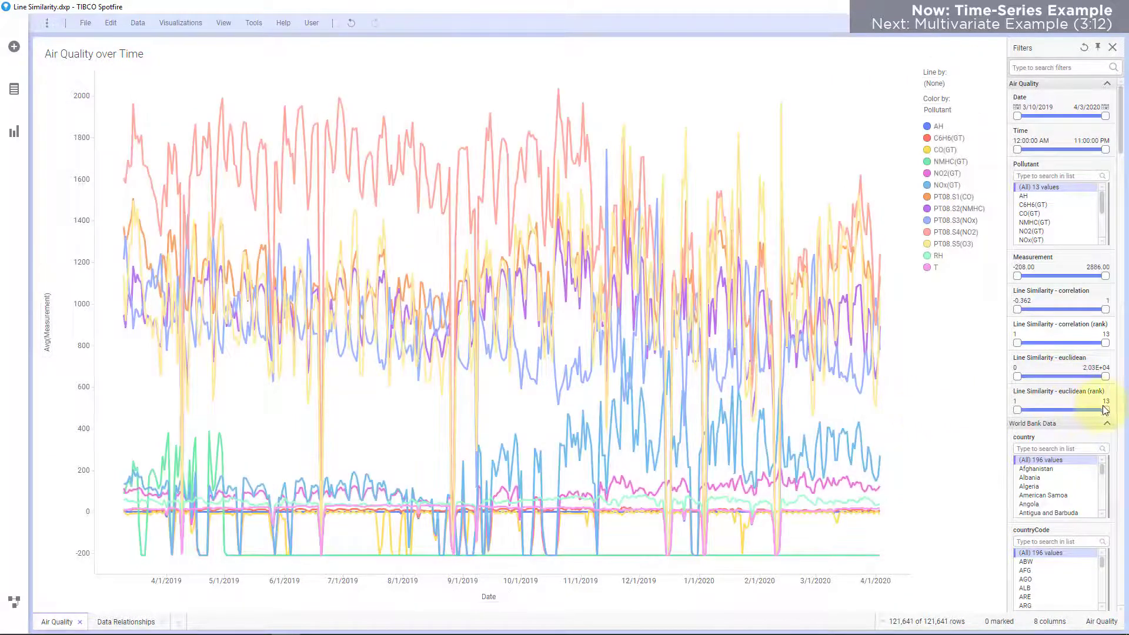
{"action": "left_click_drag", "start_coordinate": [1105, 412], "coordinate": [1037, 414]}
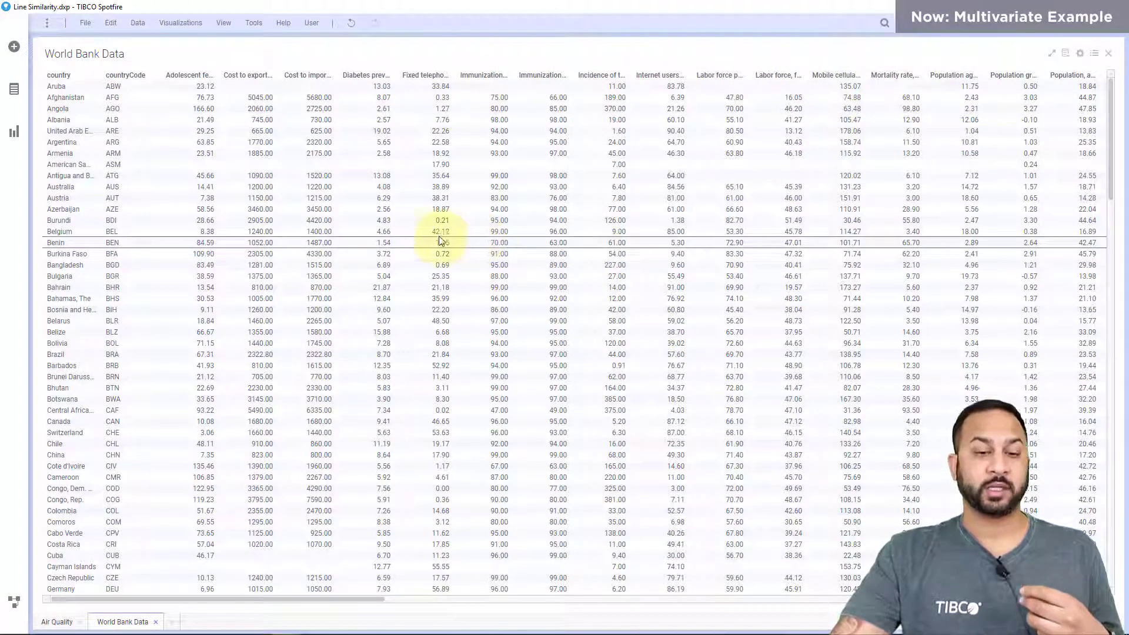
Add a new page after World Bank Data and create a line chart on it.
{"action": "left_click", "coordinate": [174, 622]}
{"action": "left_click", "coordinate": [532, 307]}
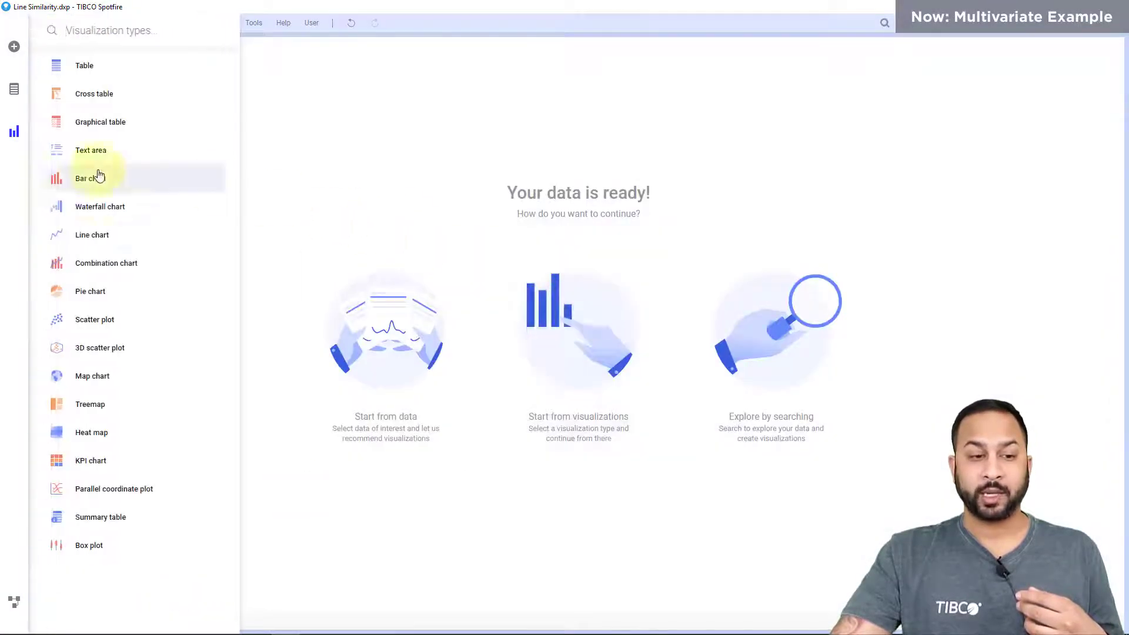
{"action": "left_click", "coordinate": [80, 236]}
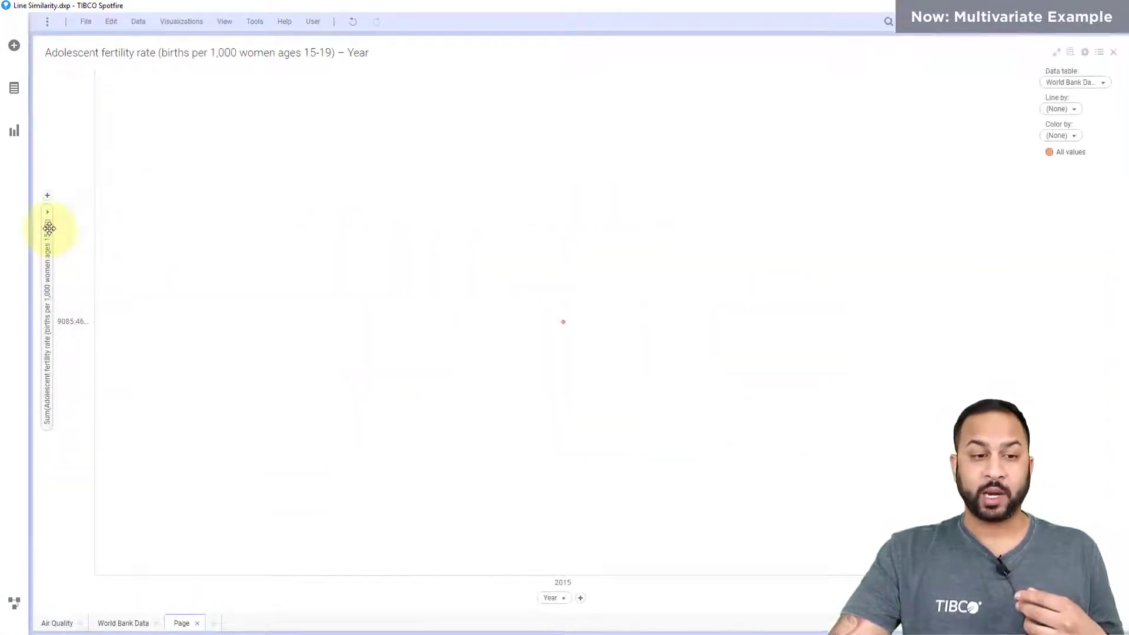
Replace the Y-axis columns with population growth, infant mortality rate, measles immunization, adolescent fertility rate and internet users.
{"action": "right_click", "coordinate": [49, 228]}
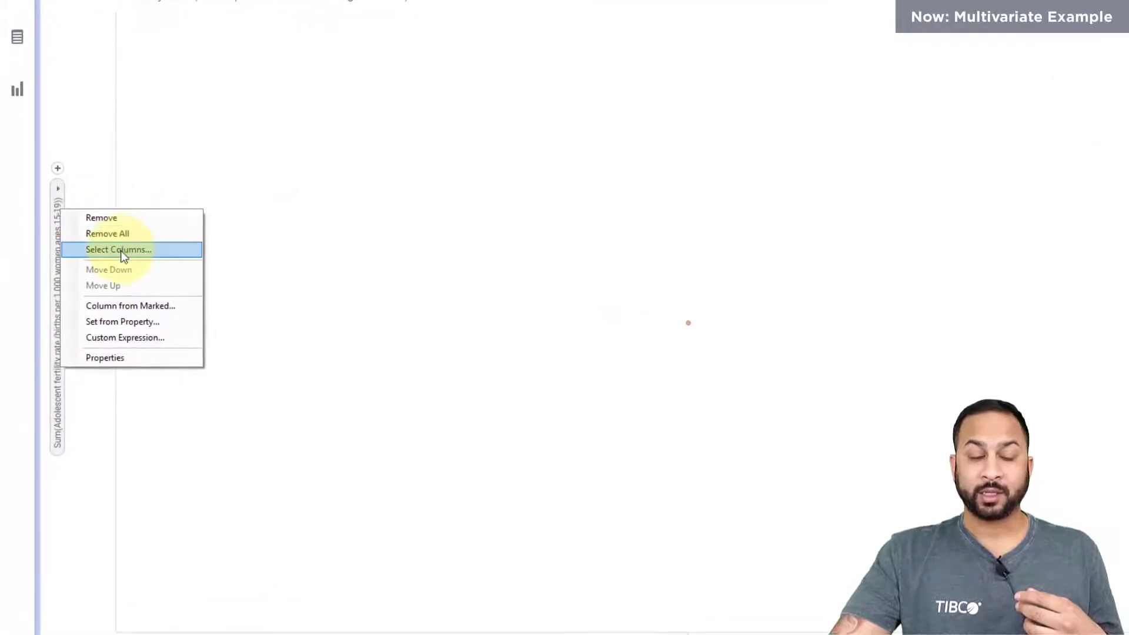
{"action": "left_click", "coordinate": [121, 251]}
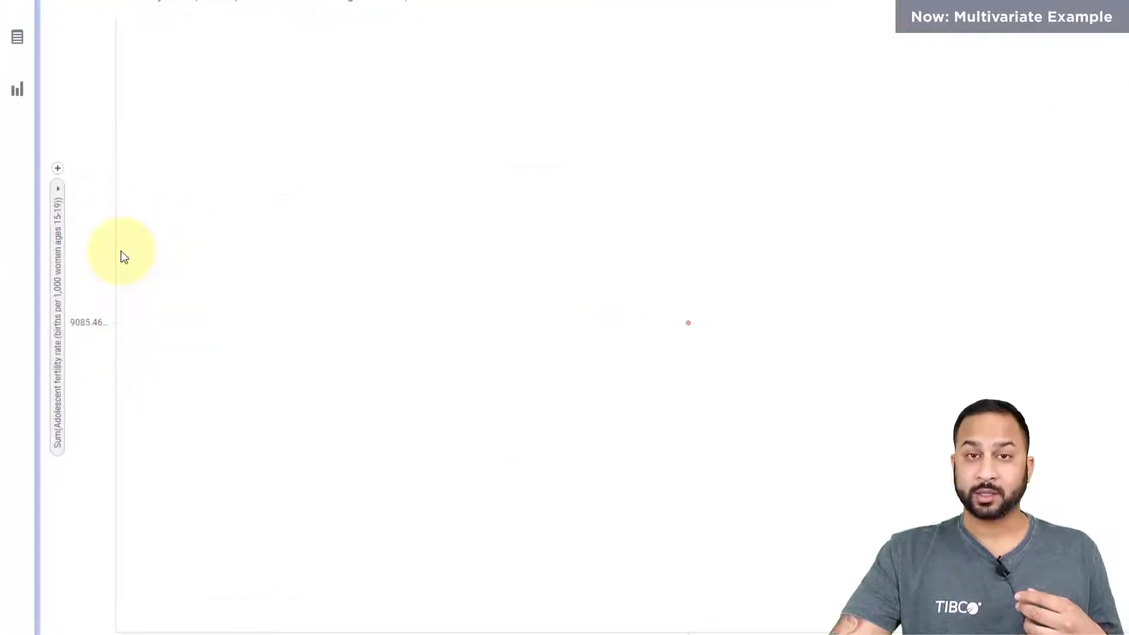
{"action": "left_click", "coordinate": [573, 265]}
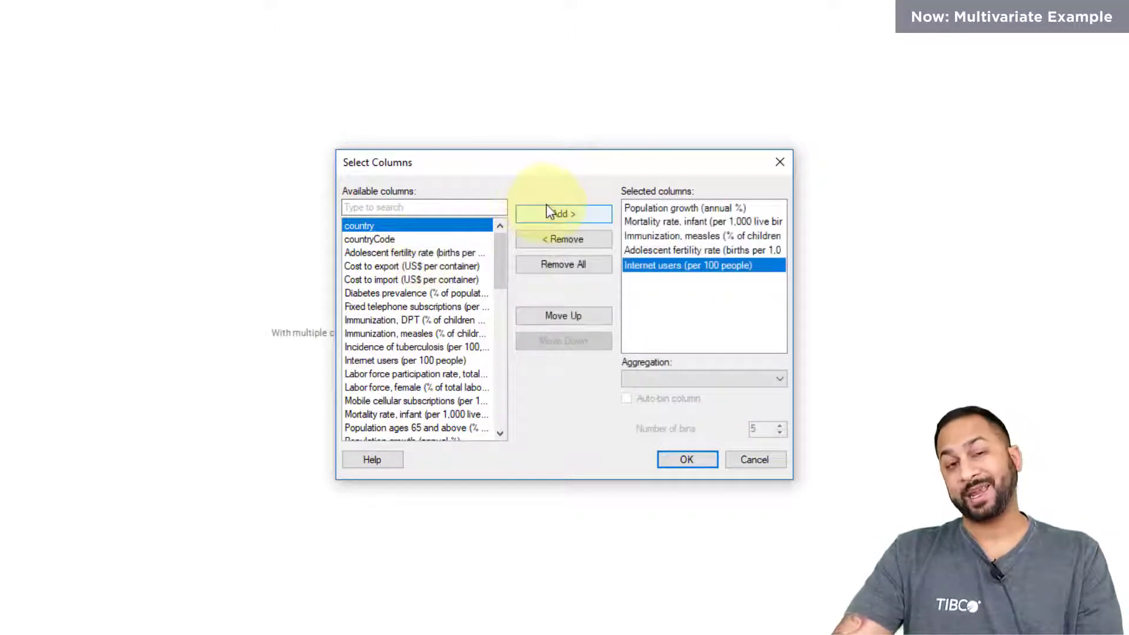
Set the aggregation of all five selected Y-axis columns to (None) and apply the column selection.
{"action": "left_click", "coordinate": [670, 209]}
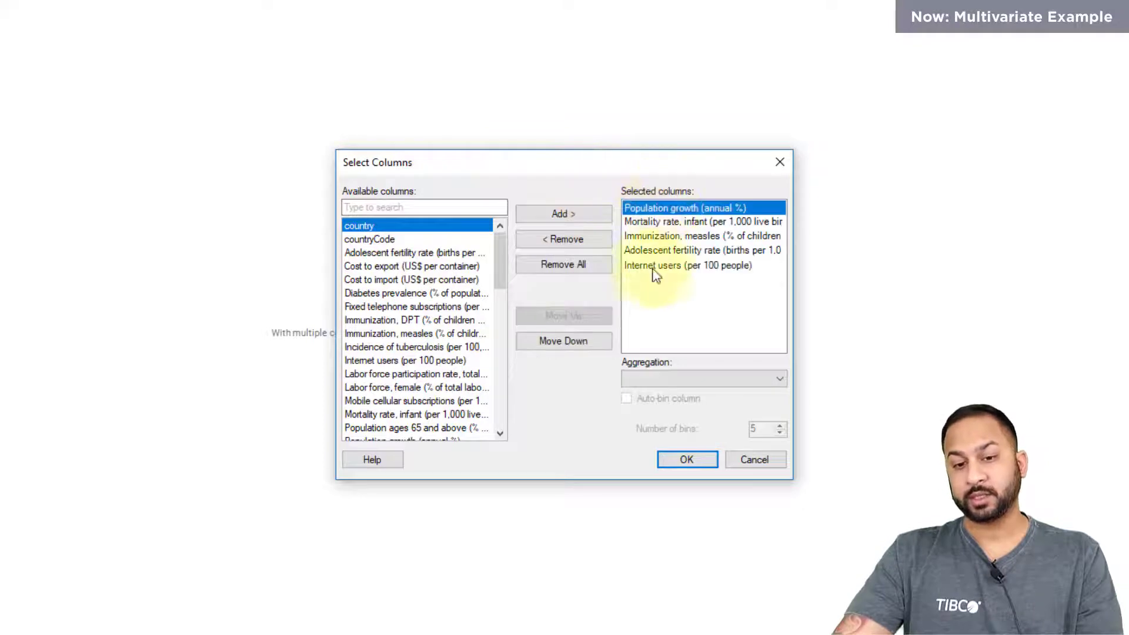
{"action": "left_click", "coordinate": [656, 271], "text": "shift"}
{"action": "left_click", "coordinate": [666, 379]}
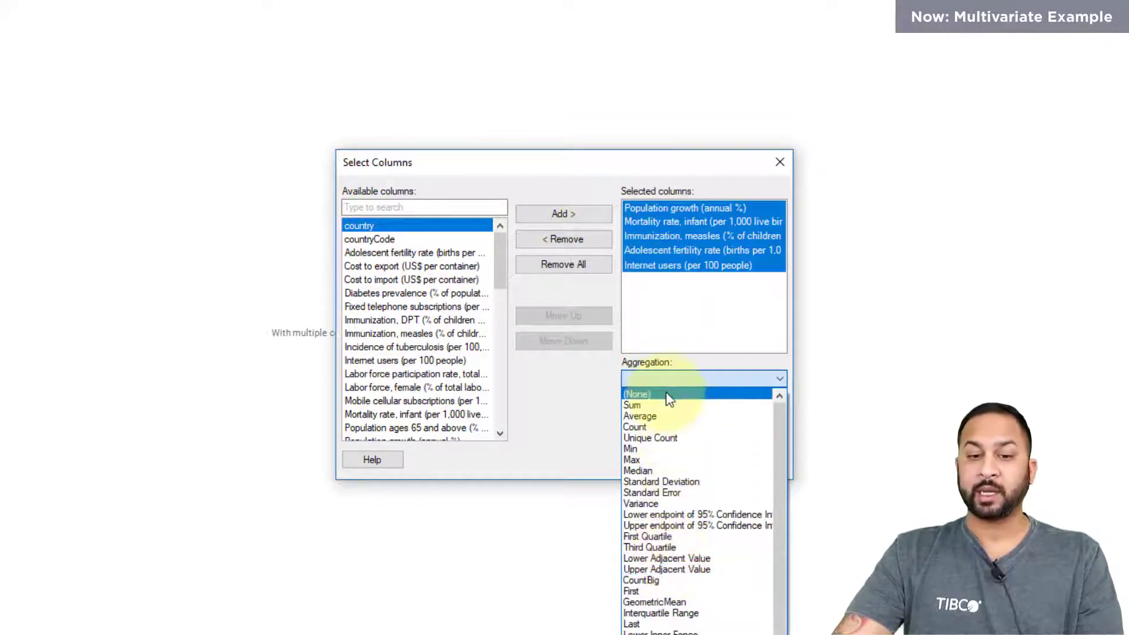
{"action": "left_click", "coordinate": [666, 393]}
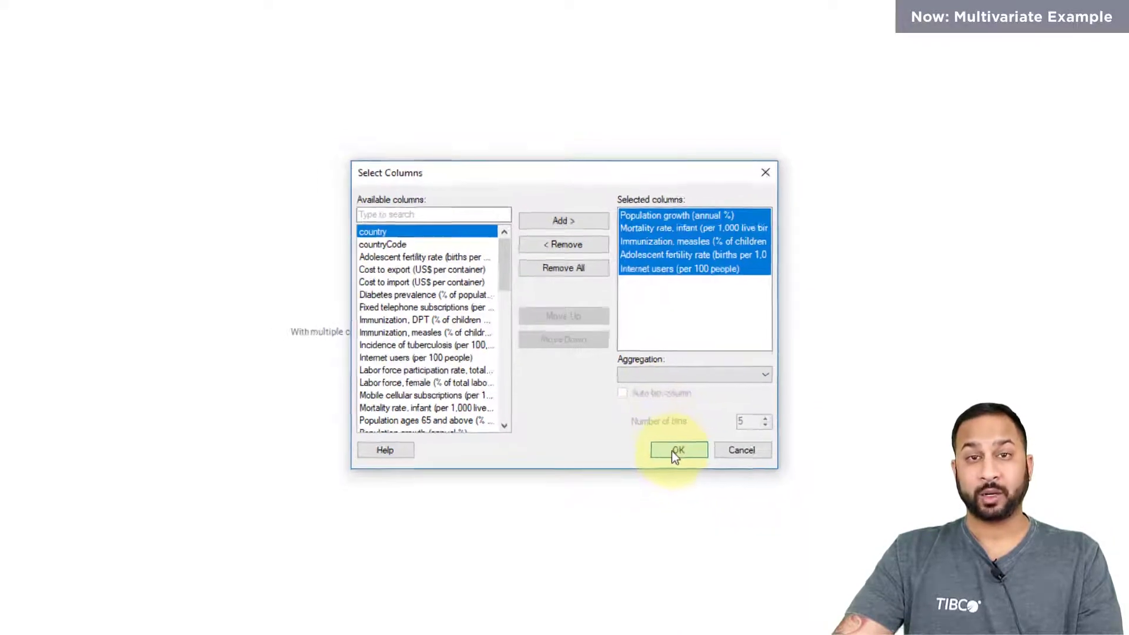
{"action": "left_click", "coordinate": [674, 452]}
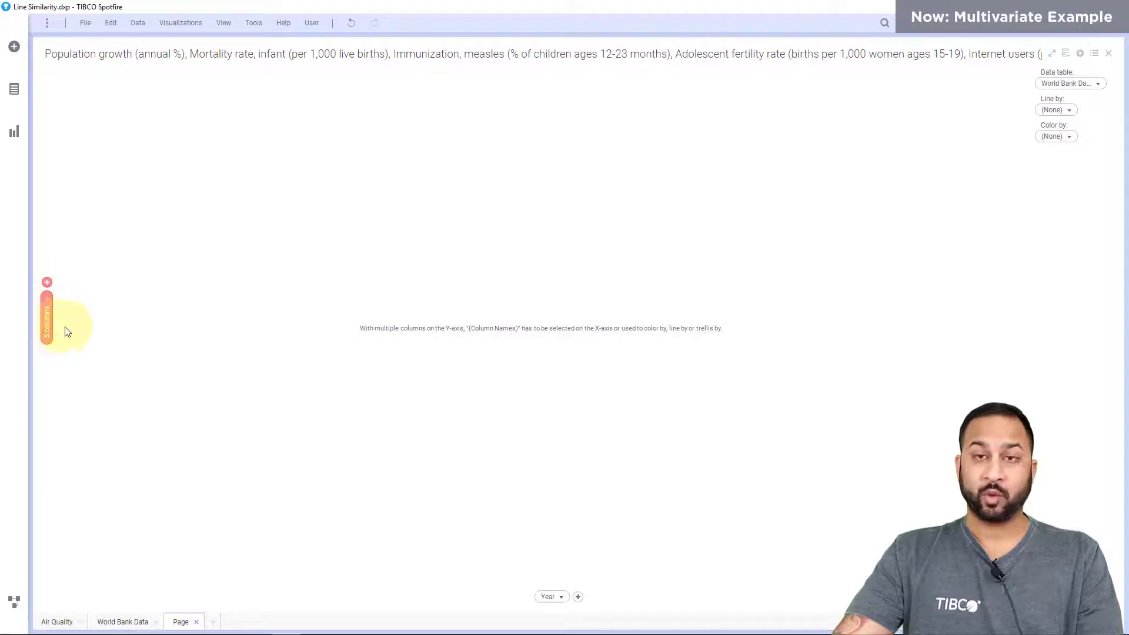
Set the line chart's X-axis to (Column Names) and draw one line per country.
{"action": "left_click", "coordinate": [557, 596]}
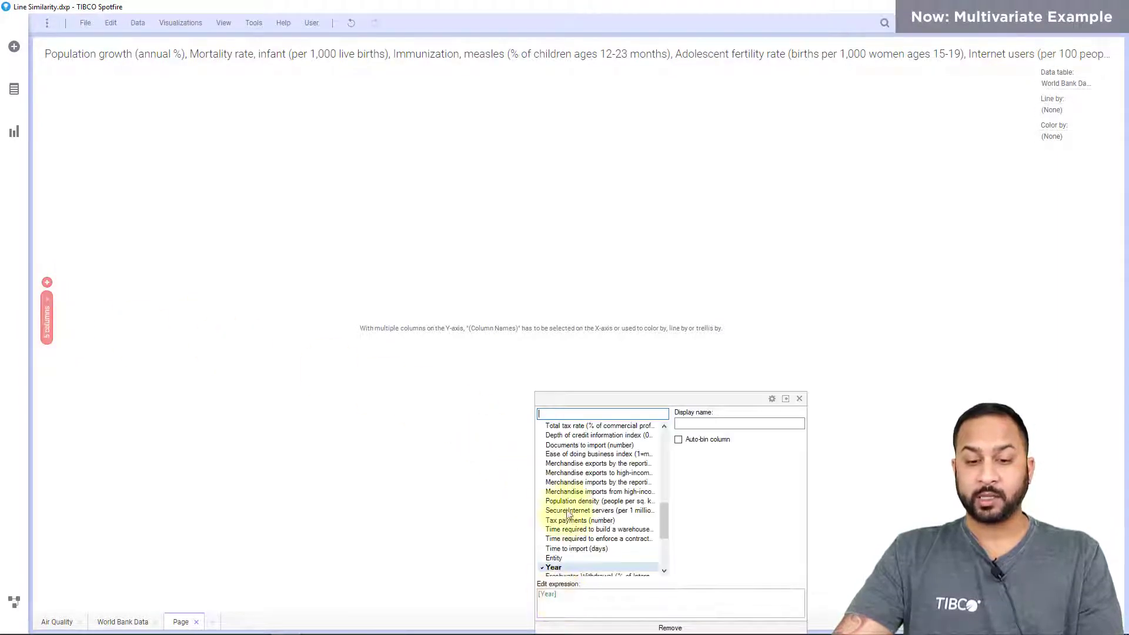
{"action": "scroll", "coordinate": [661, 458], "scroll_direction": "up", "scroll_amount": 10}
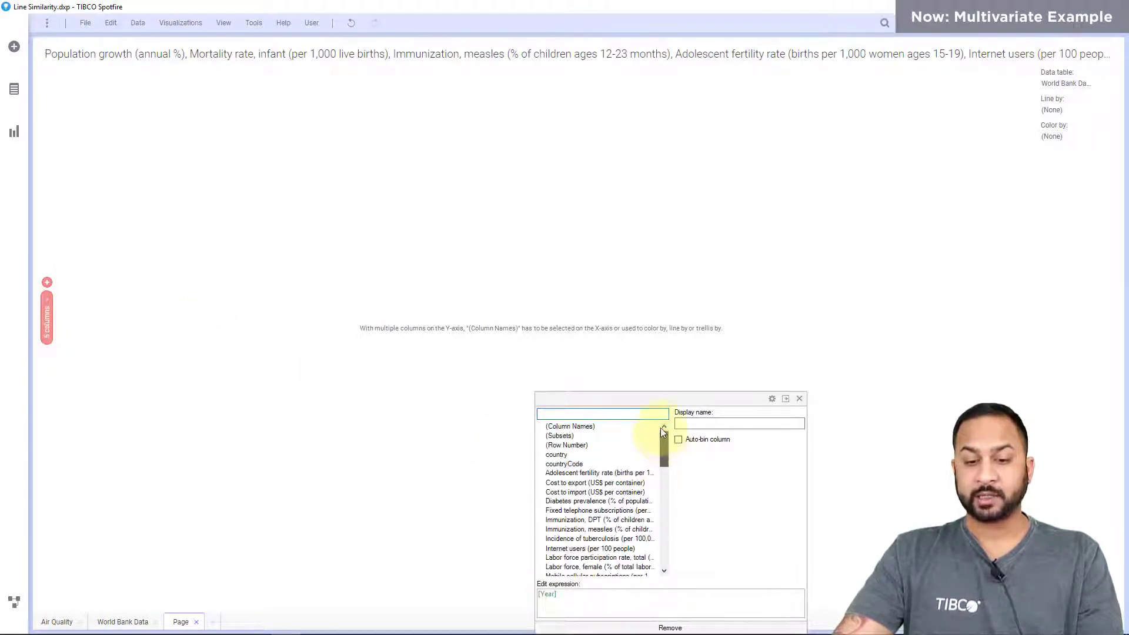
{"action": "left_click", "coordinate": [623, 426]}
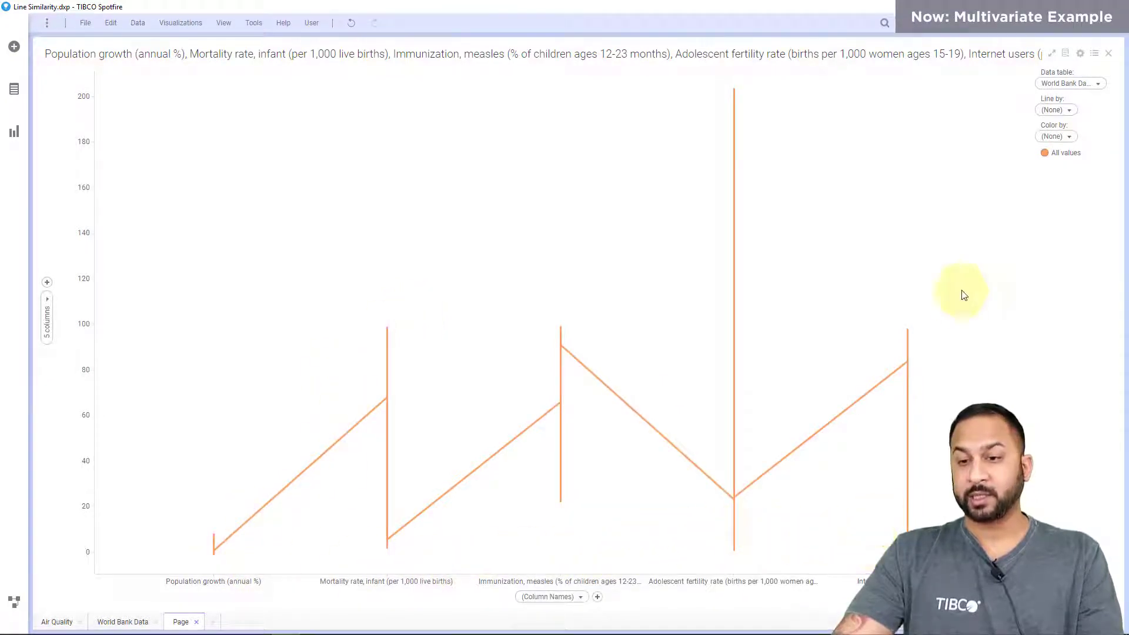
{"action": "left_click", "coordinate": [1053, 110]}
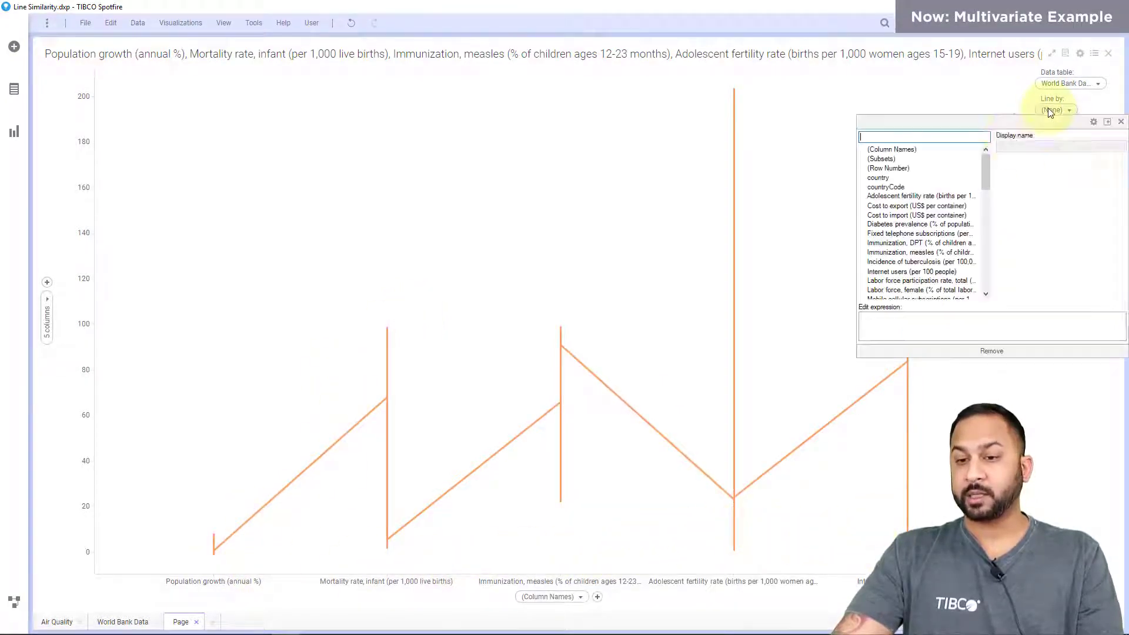
{"action": "left_click", "coordinate": [943, 177]}
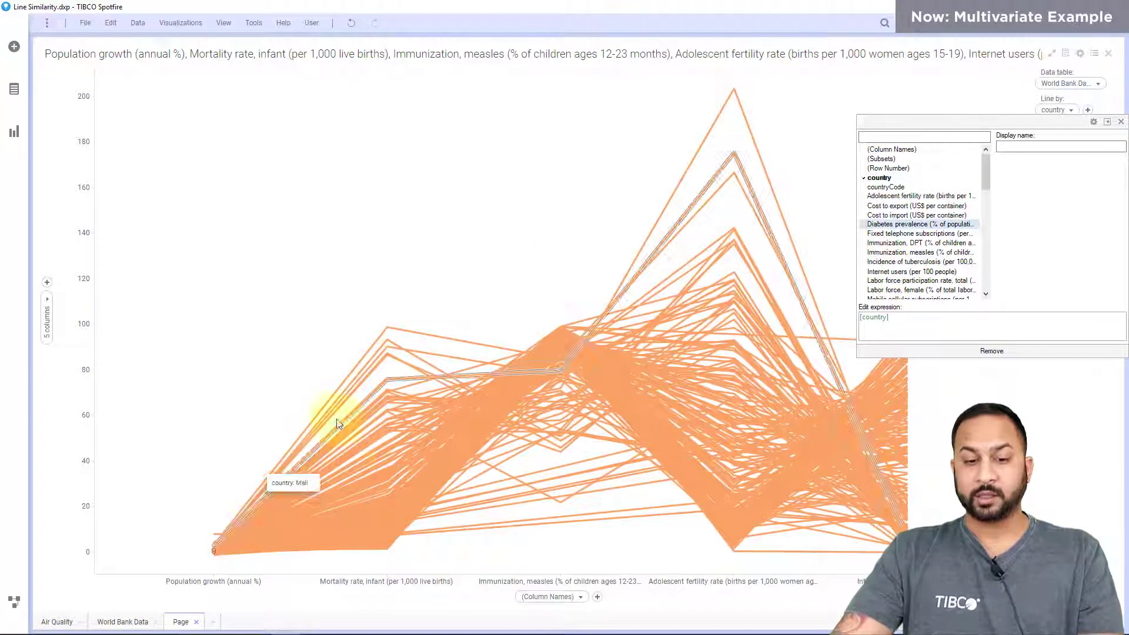
{"action": "left_click", "coordinate": [518, 280]}
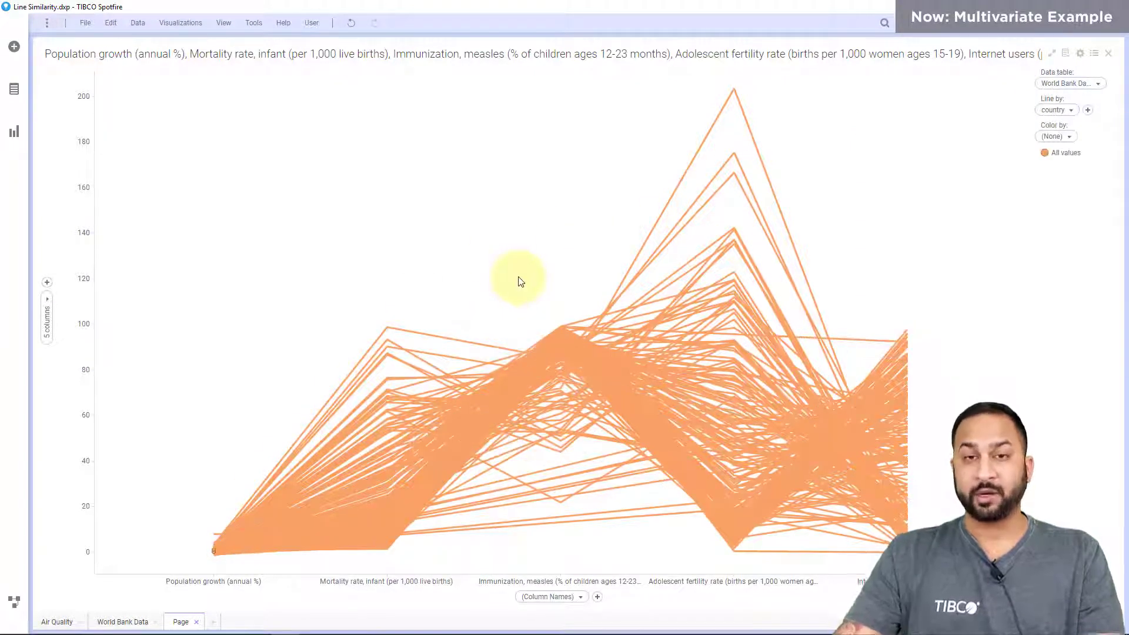
Search for "united states" and add the country - United States value to the marking.
{"action": "key", "text": "ctrl+f"}
{"action": "type", "text": "unite"}
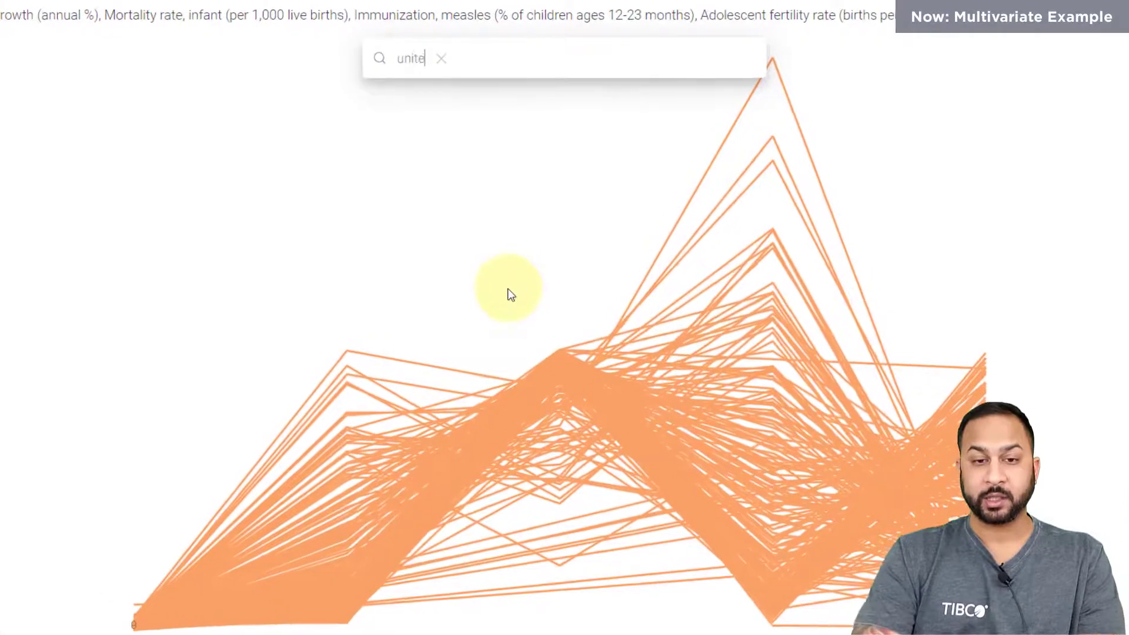
{"action": "type", "text": "d sp"}
{"action": "key", "text": "BackSpace"}
{"action": "type", "text": "t"}
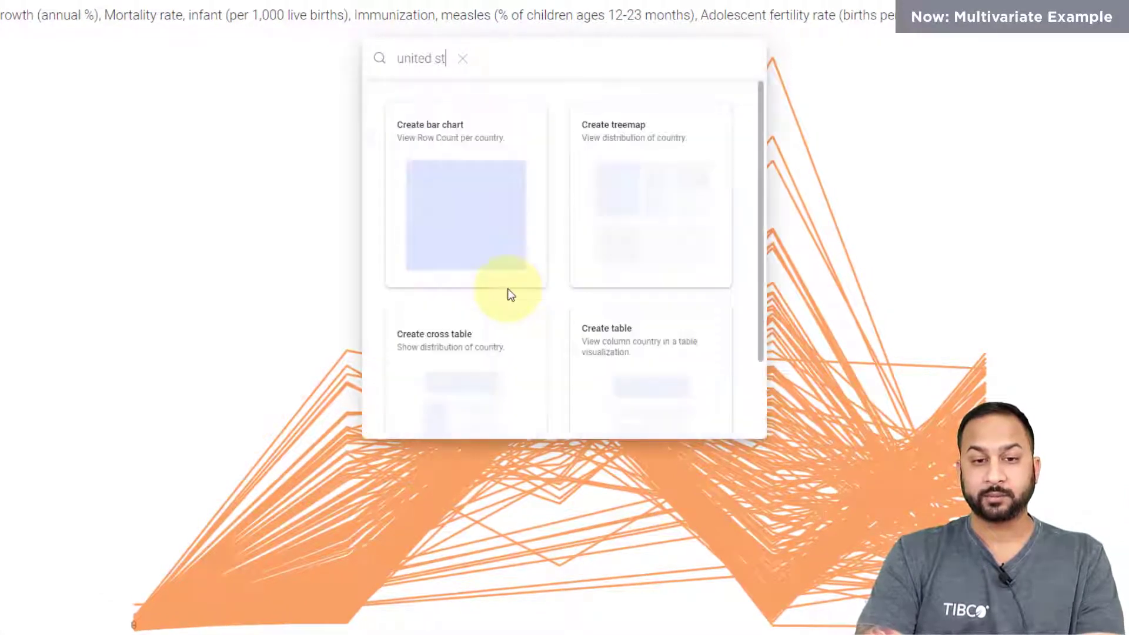
{"action": "type", "text": "ates"}
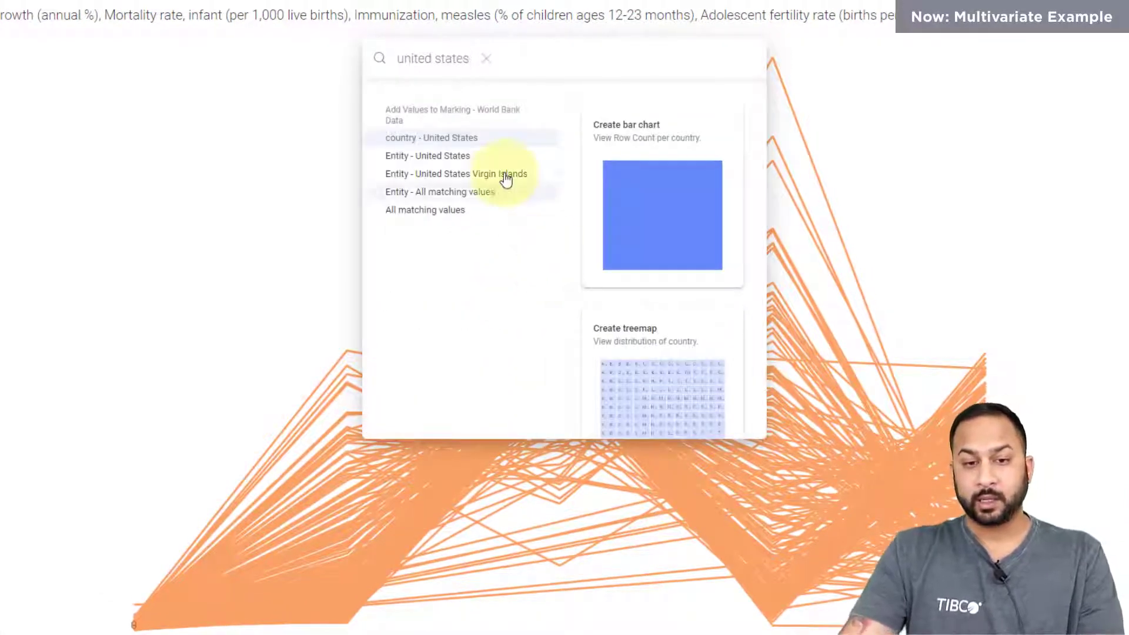
{"action": "left_click", "coordinate": [478, 138]}
{"action": "left_click", "coordinate": [851, 137]}
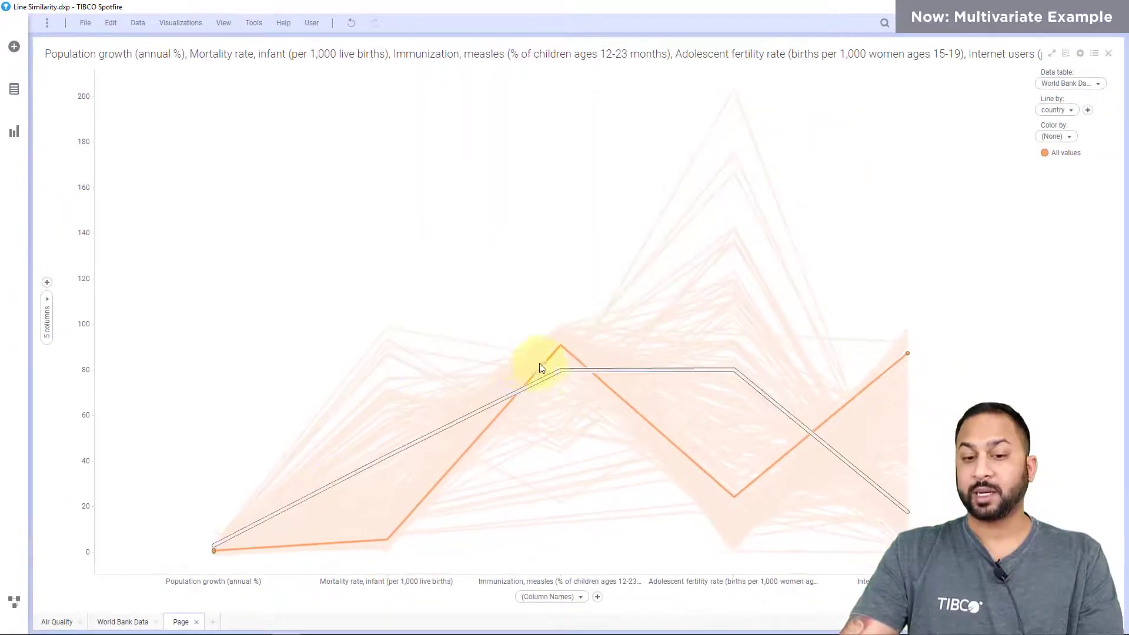
Run Line similarity on the chart with correlation similarity and the marked line as master, creating new result columns named Line Similarity.
{"action": "right_click", "coordinate": [444, 140]}
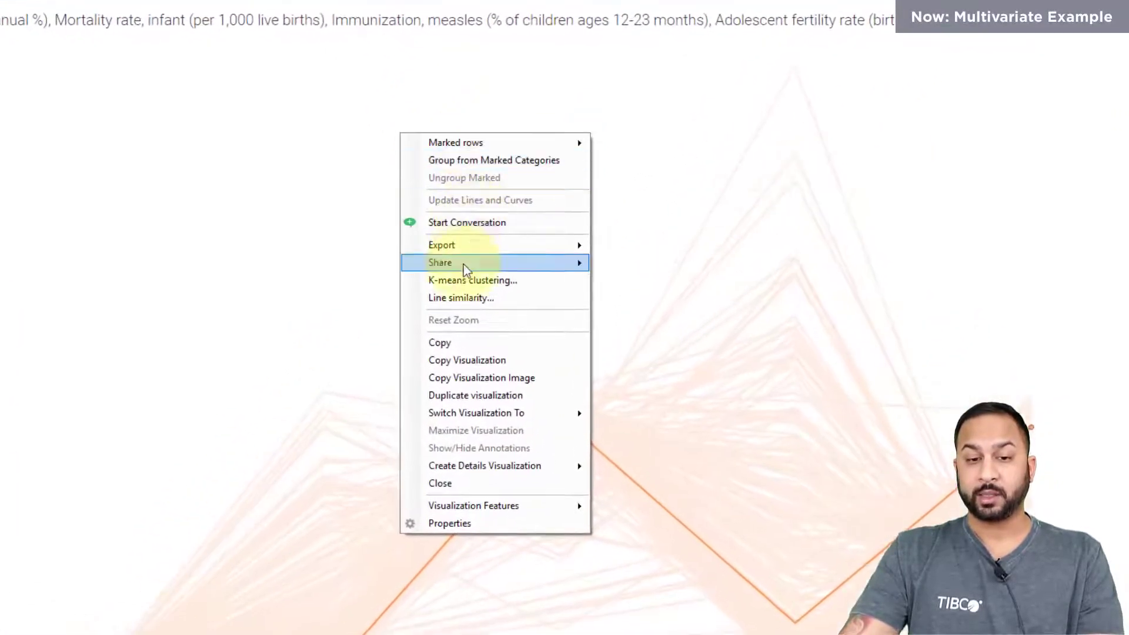
{"action": "left_click", "coordinate": [483, 261]}
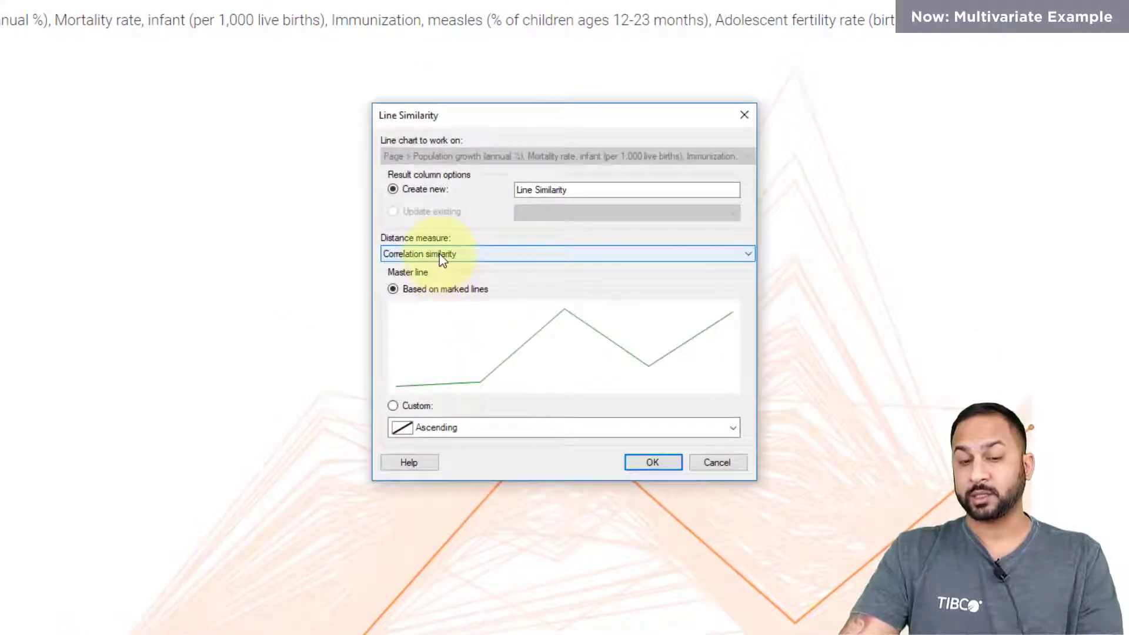
{"action": "left_click", "coordinate": [651, 461]}
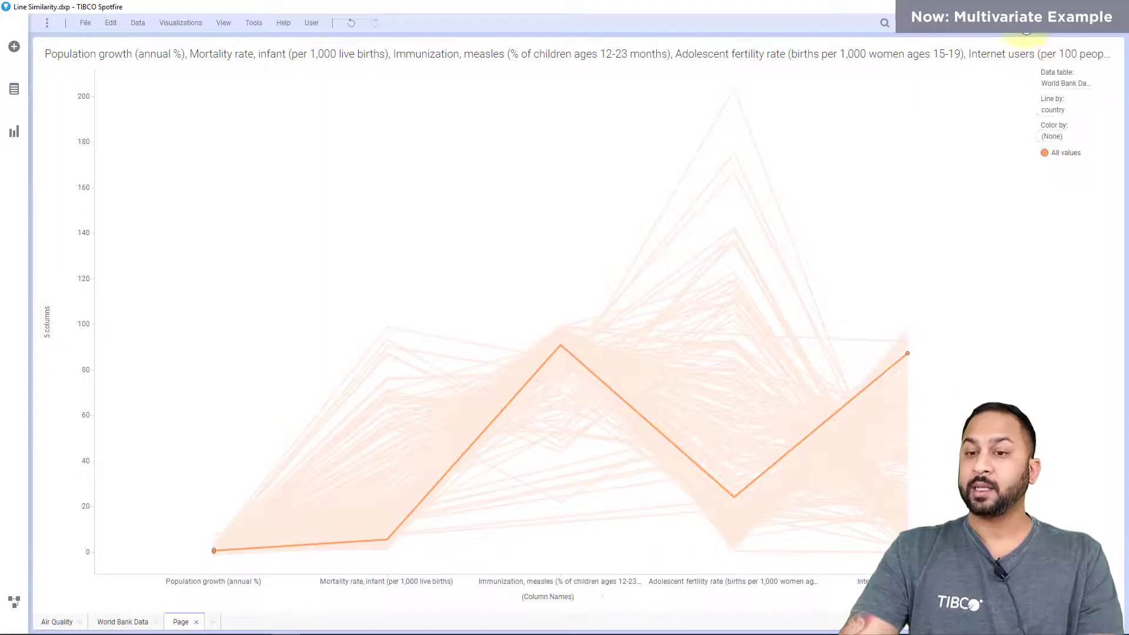
Show the filters, narrow them with the search text "line" and collapse the Air Quality group.
{"action": "left_click", "coordinate": [1025, 24]}
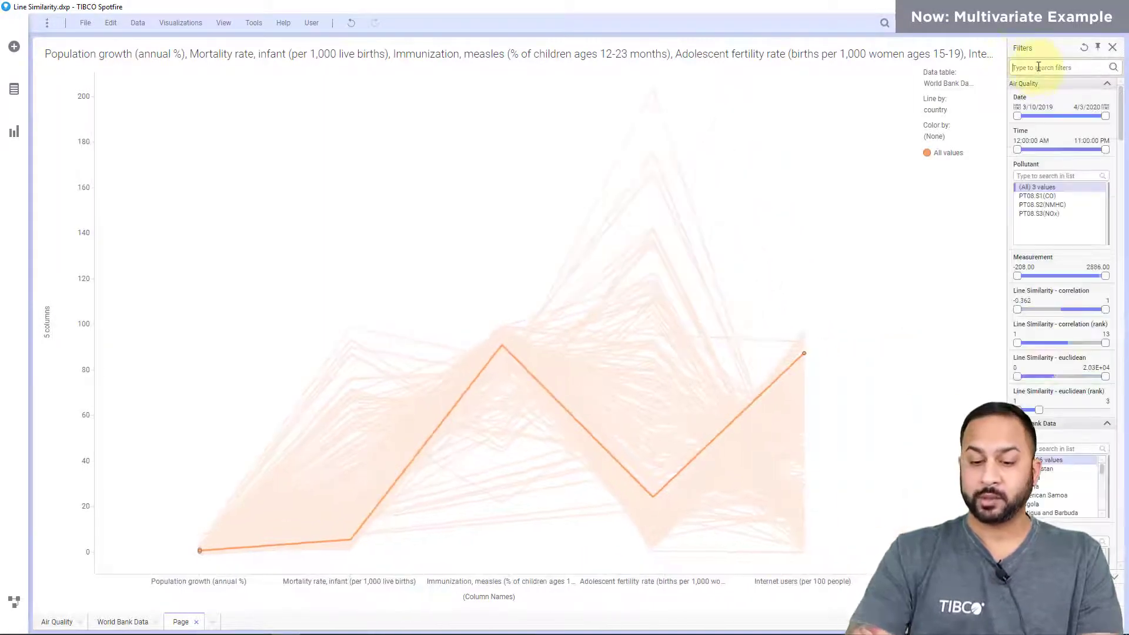
{"action": "type", "text": "line"}
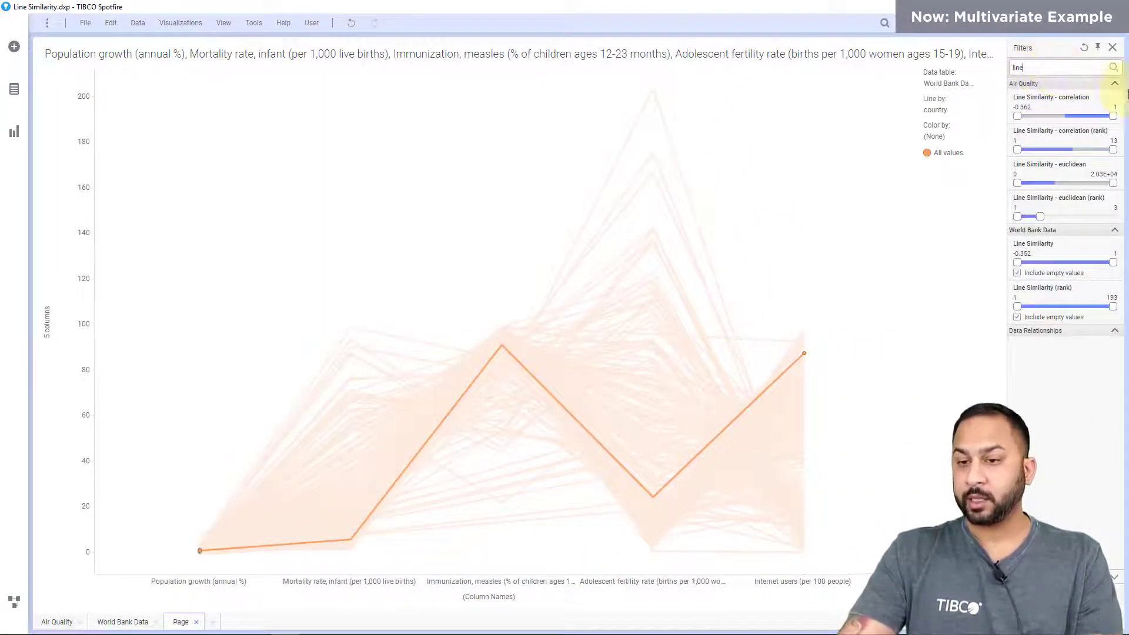
{"action": "left_click", "coordinate": [1114, 84]}
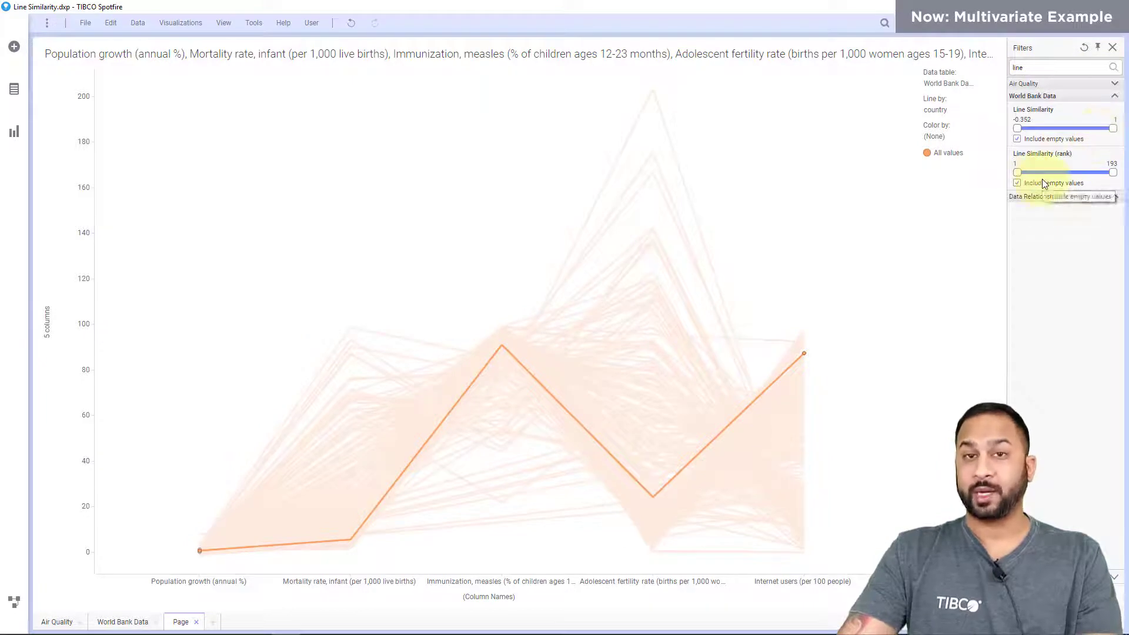
Clear the marking and lower the upper limit of the World Bank Data Line Similarity (rank) filter to 15.
{"action": "left_click", "coordinate": [892, 209]}
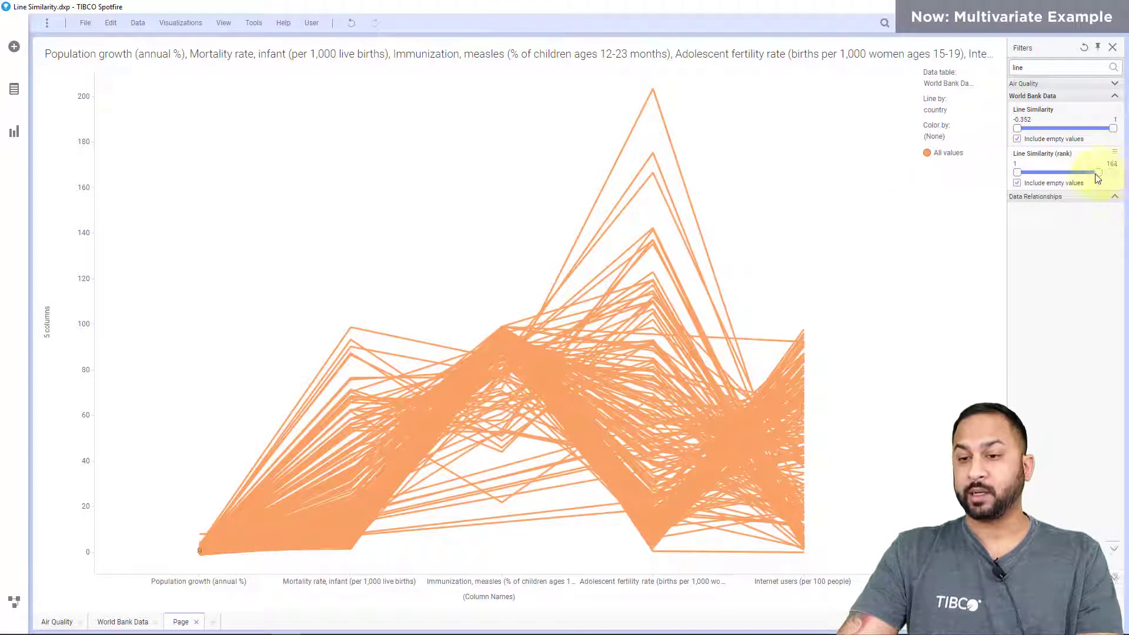
{"action": "left_click_drag", "start_coordinate": [1068, 176], "coordinate": [1032, 180]}
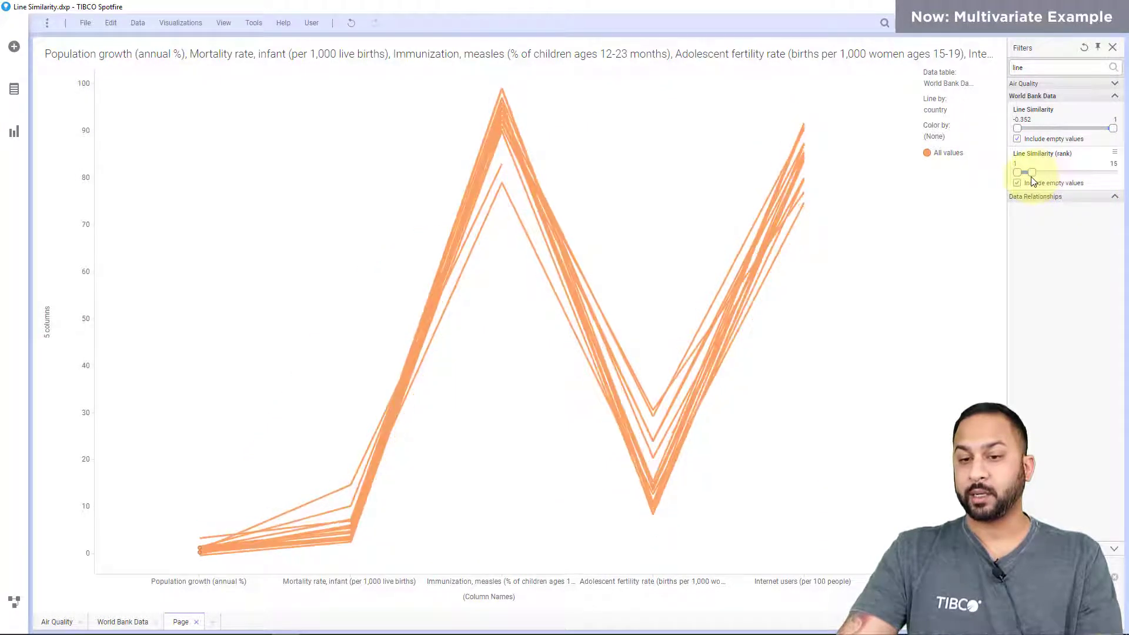
Create a table as a details visualization for the line chart.
{"action": "right_click", "coordinate": [624, 137]}
{"action": "mouse_move", "coordinate": [699, 382]}
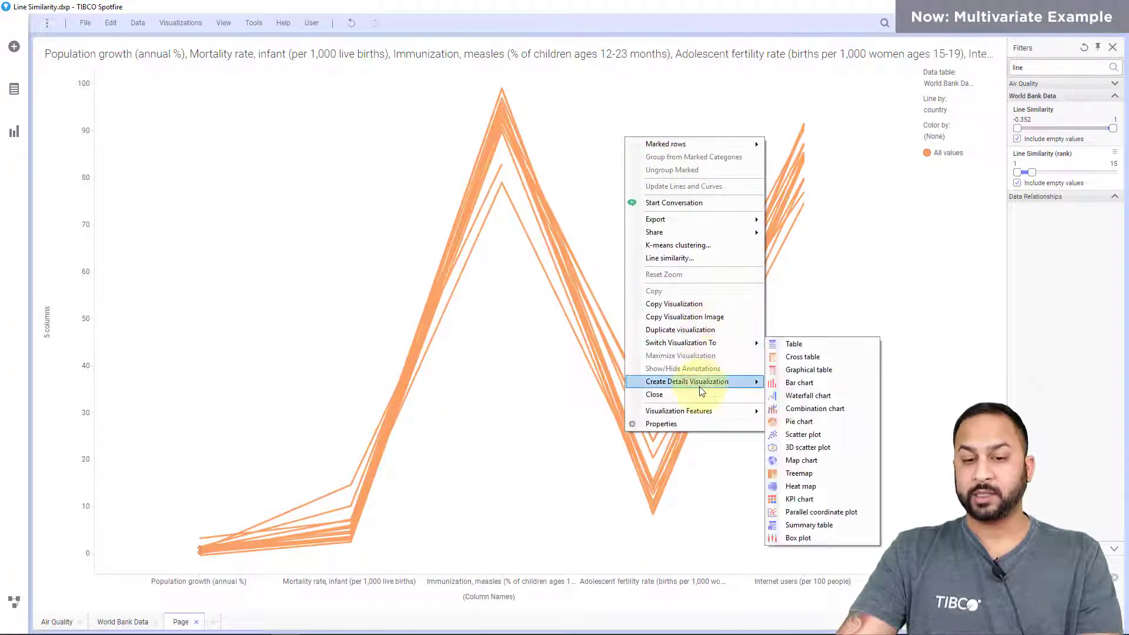
{"action": "left_click", "coordinate": [780, 386]}
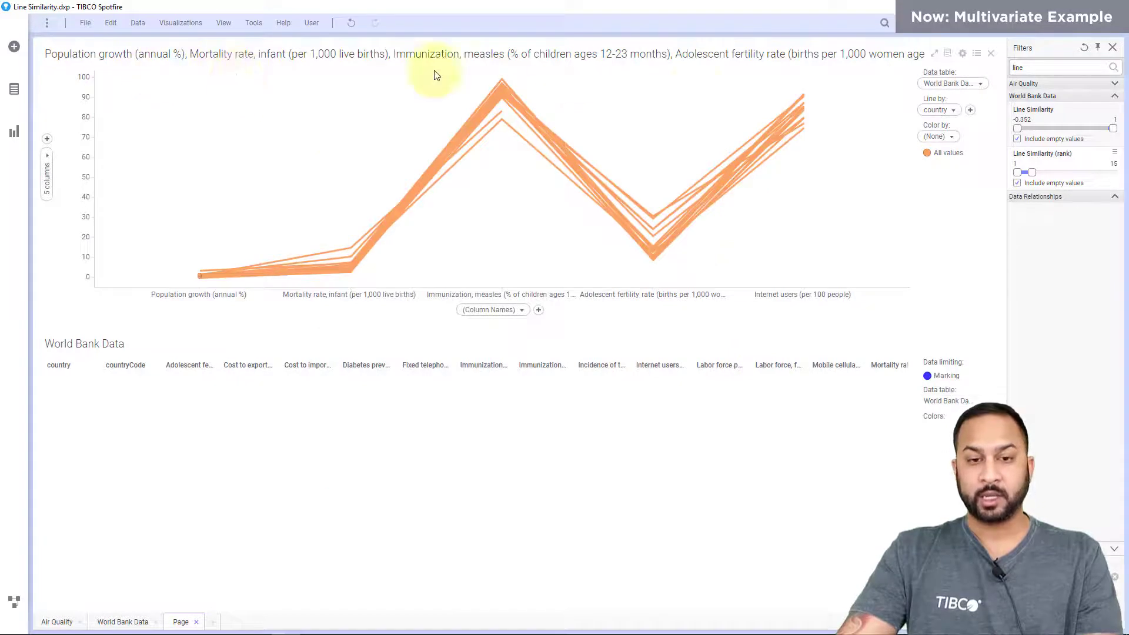
Mark all remaining lines in the chart to list their countries in the details table, and clear the marking.
{"action": "left_click_drag", "start_coordinate": [839, 70], "coordinate": [171, 322]}
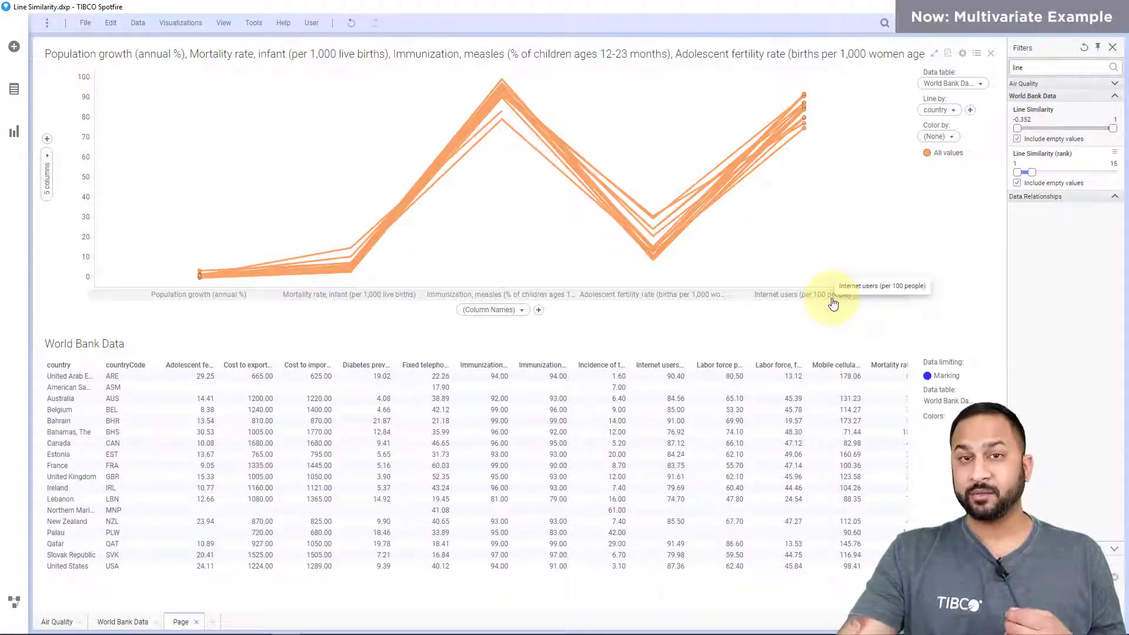
{"action": "left_click", "coordinate": [497, 111]}
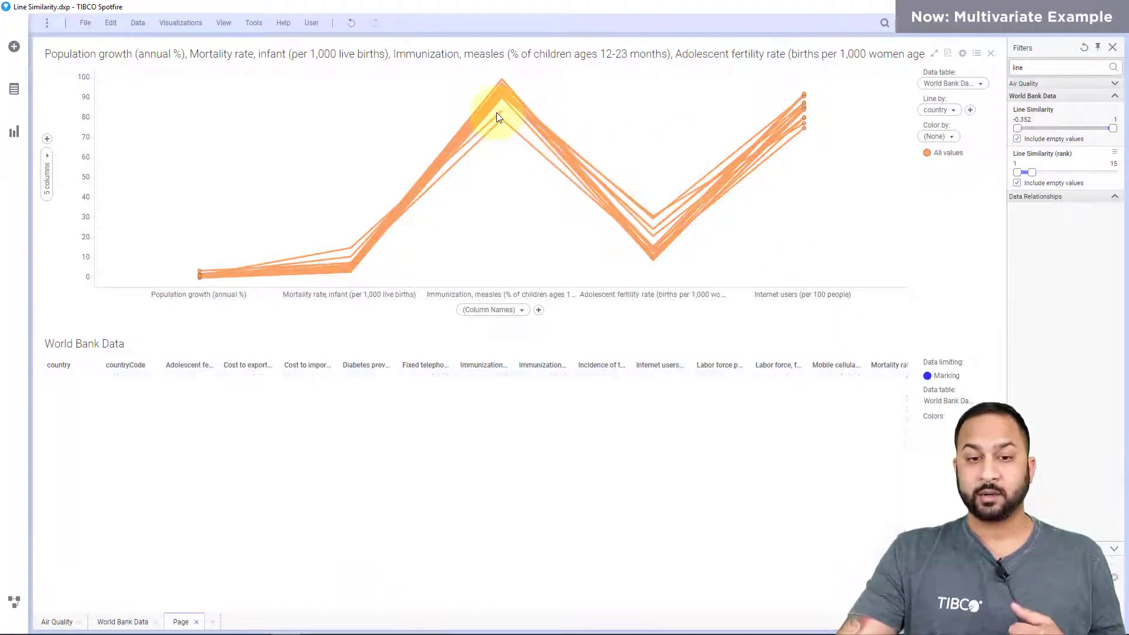